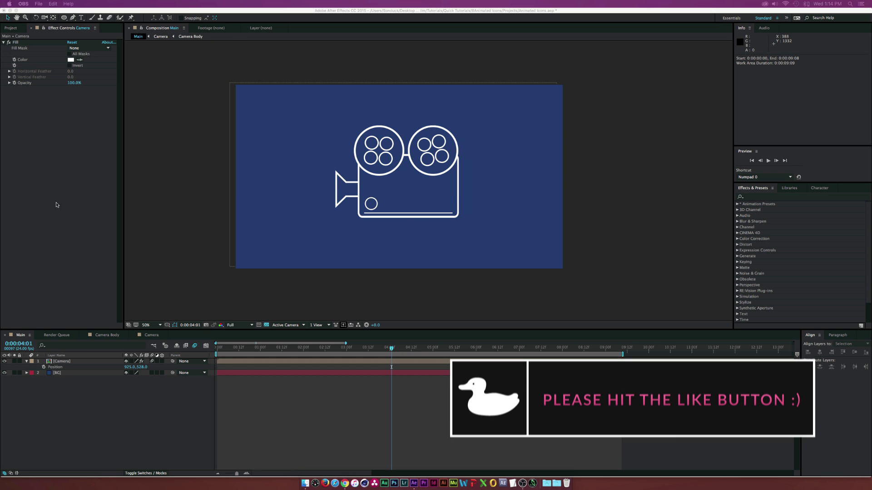
Preview the Demo2.mov clip from the Elements folder in Finder.
drag(0, 190, 295, 229)
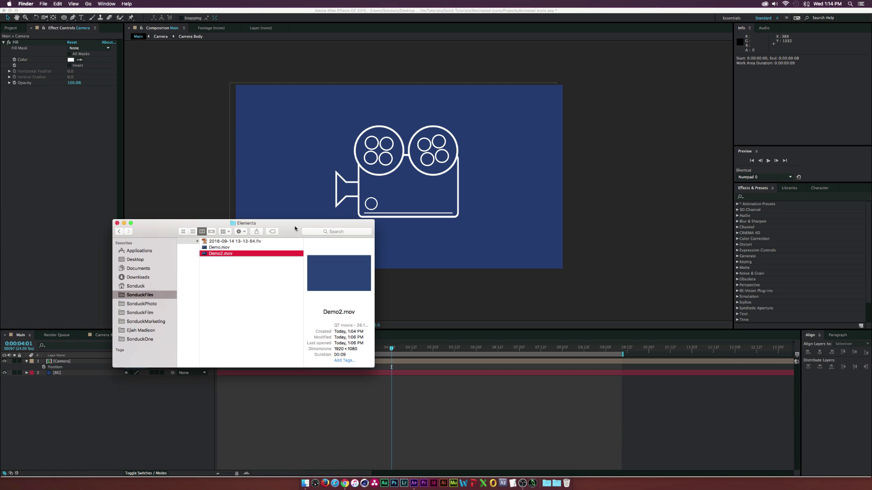
key(space)
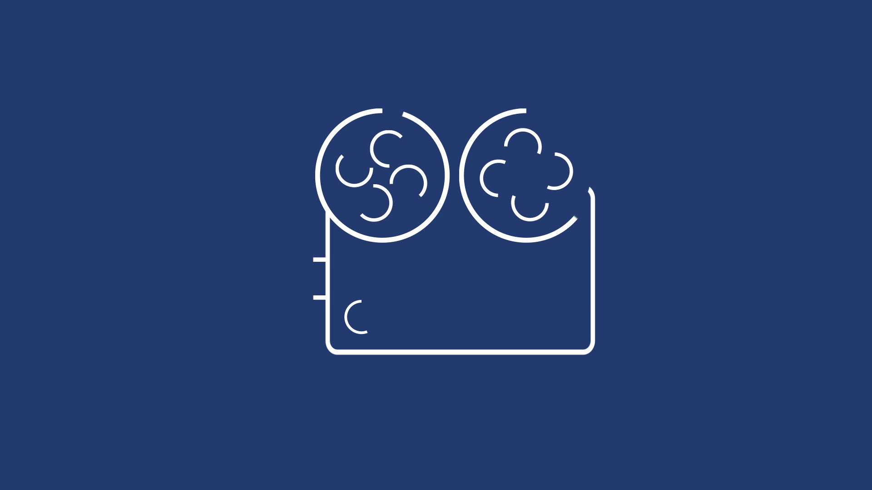
key(Escape)
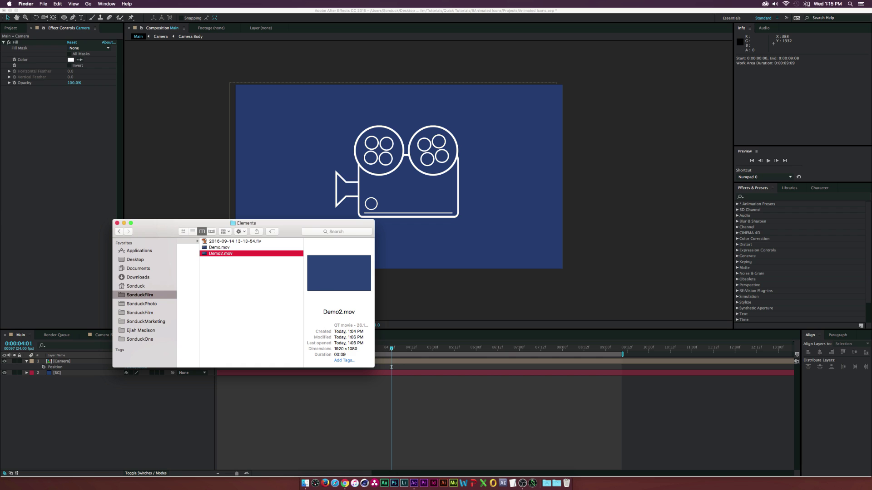
Bring up the GraphicRiver icon pack page in Chrome and look through its outline icons for reference.
drag(0, 78, 588, 74)
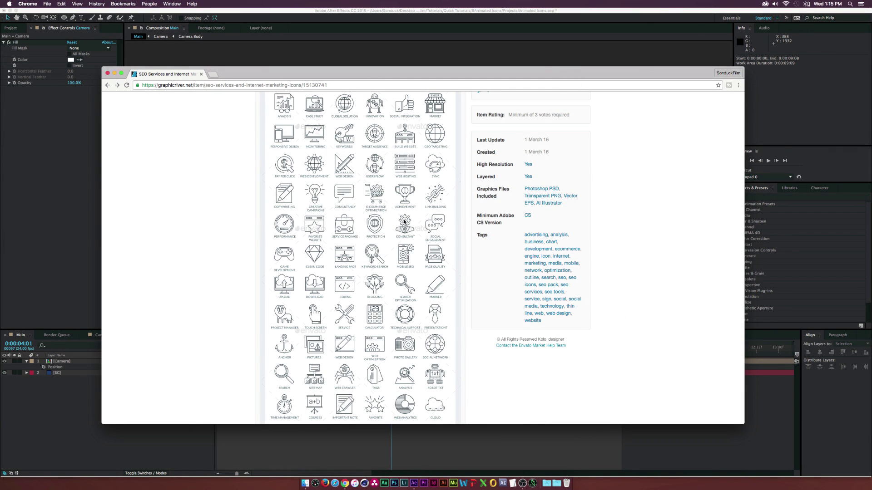
scroll(303, 228, down, 4)
scroll(303, 229, down, 3)
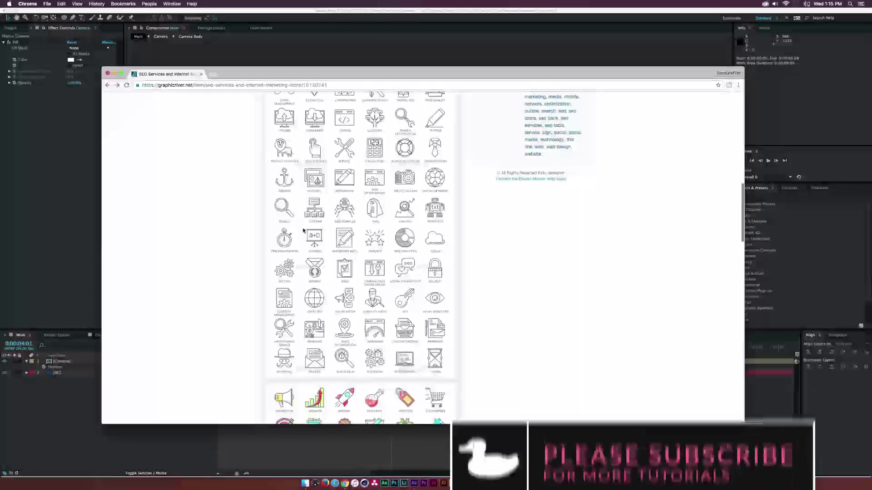
scroll(303, 231, up, 10)
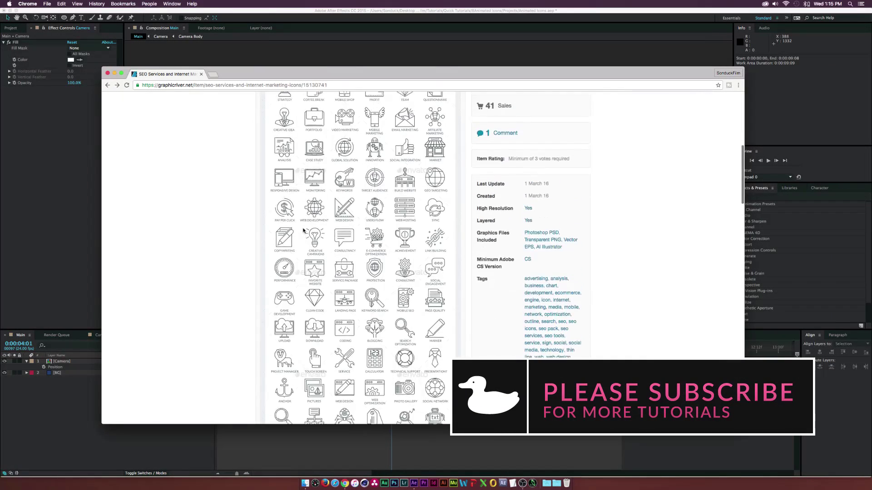
scroll(303, 230, up, 5)
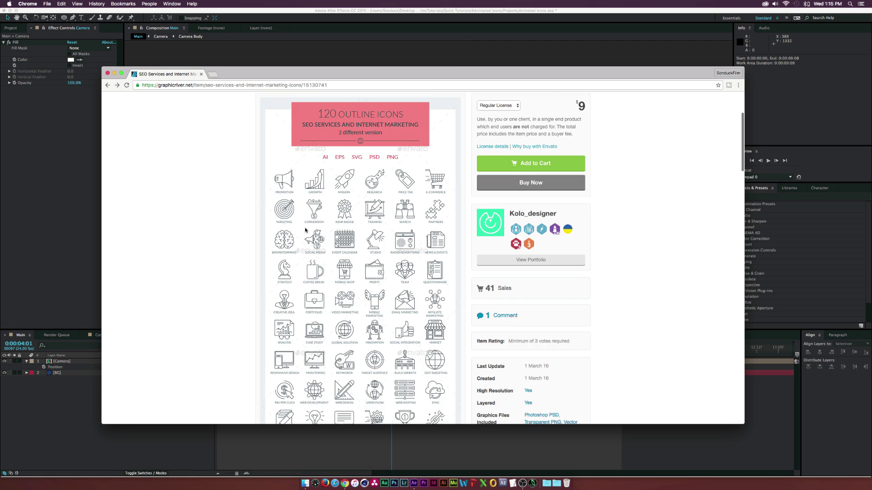
scroll(305, 230, down, 10)
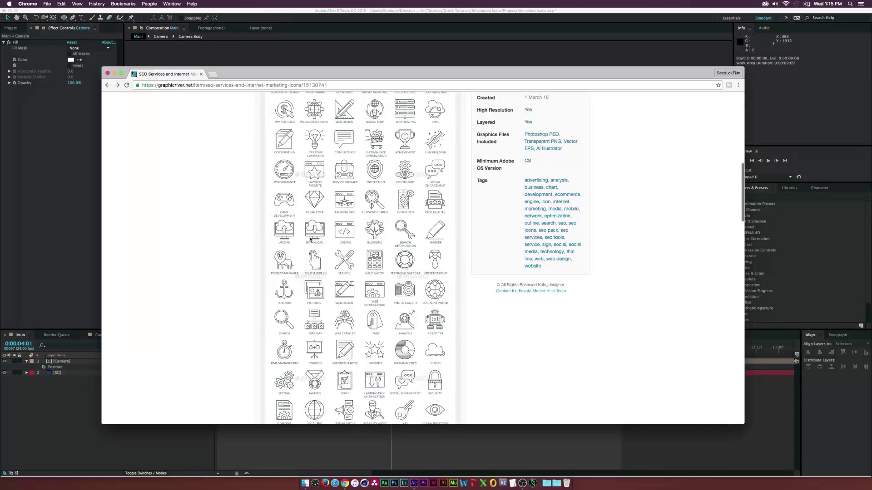
scroll(404, 164, up, 1)
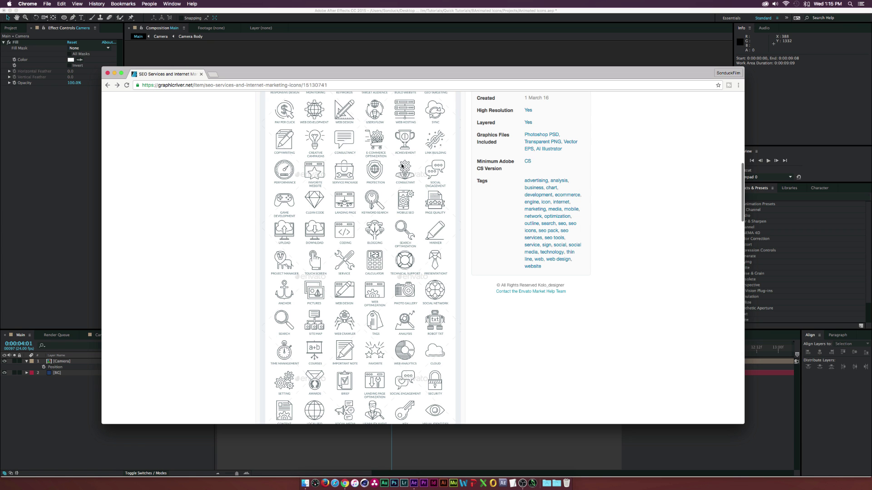
drag(443, 73, 0, 16)
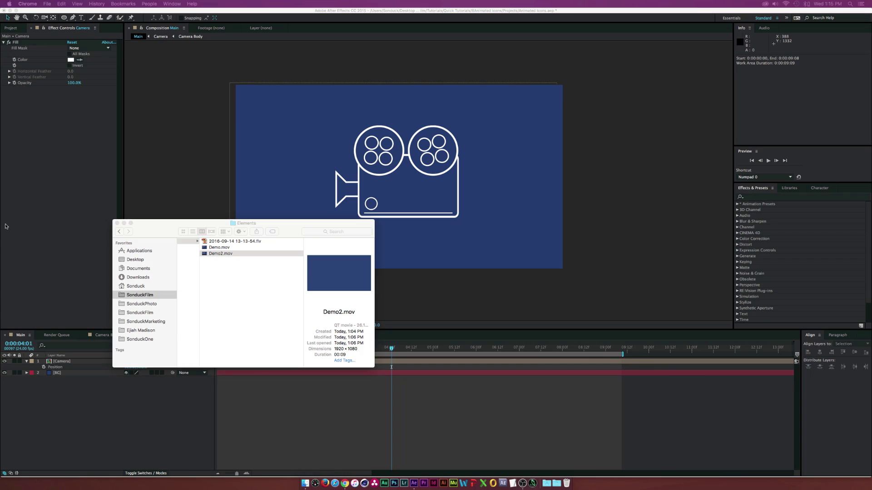
Return to After Effects and create a new composition named TUT with the HDTV 1080 24 preset.
click(71, 174)
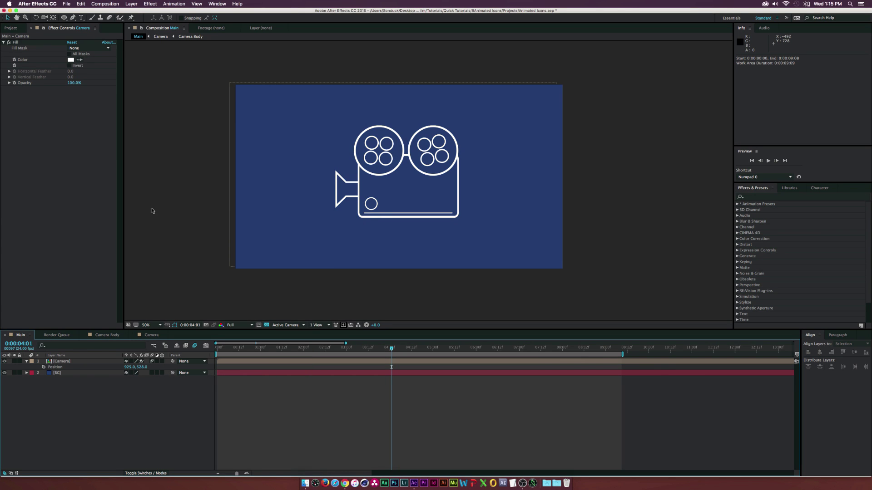
click(10, 27)
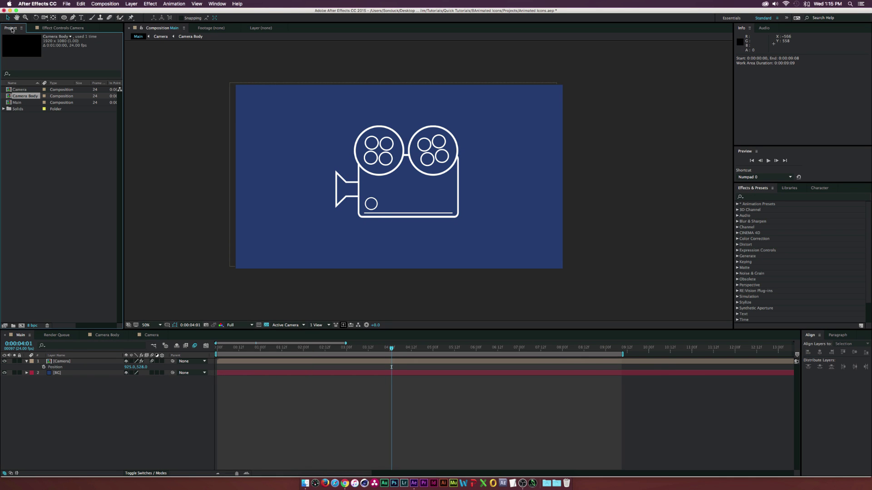
click(21, 325)
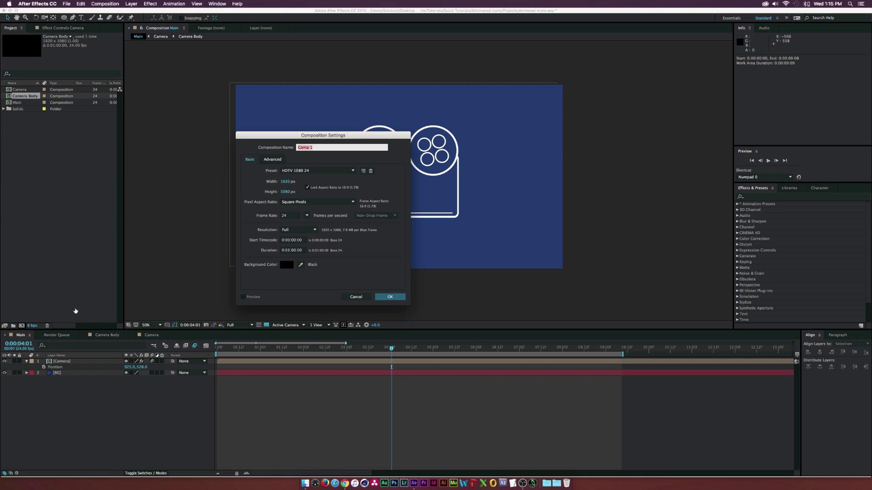
text(TUT)
key(Return)
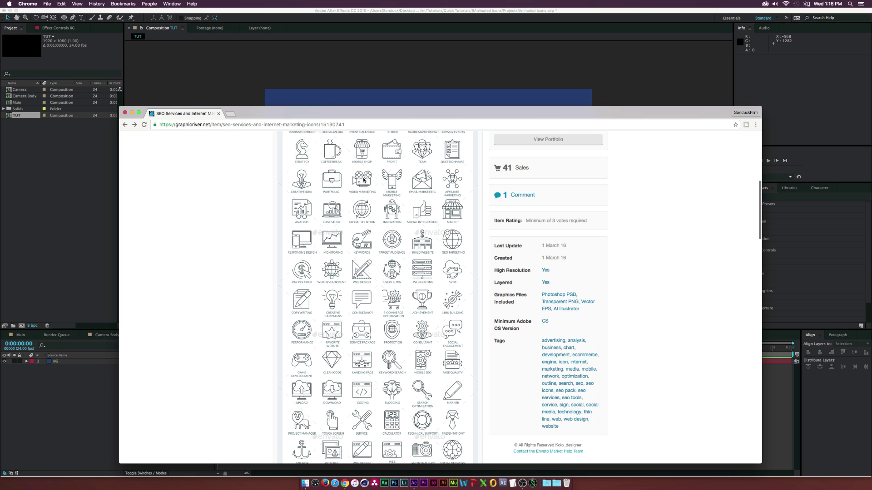
Back in After Effects, draw a rounded rectangle shape about 925 by 500 px in the upper middle of the composition.
drag(426, 115, 0, 16)
click(72, 172)
drag(64, 17, 96, 25)
drag(345, 201, 502, 112)
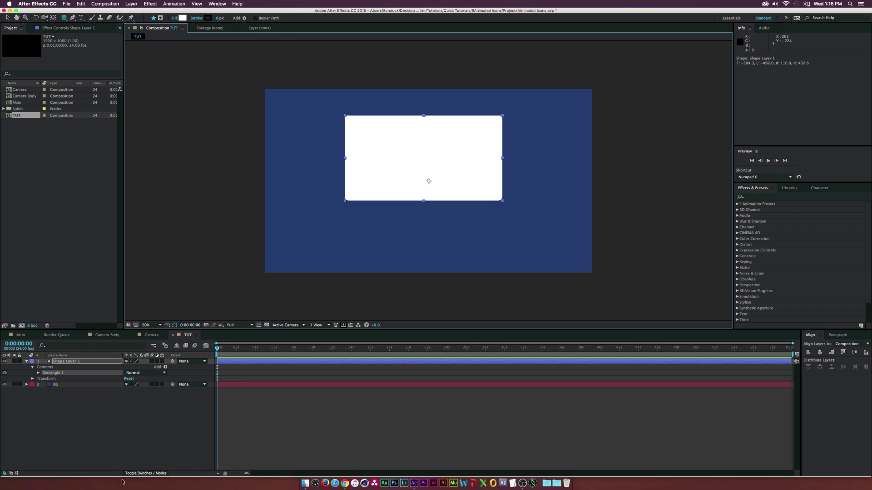
Delete Fill 1 from the Rectangle 1 group of the shape layer.
click(39, 373)
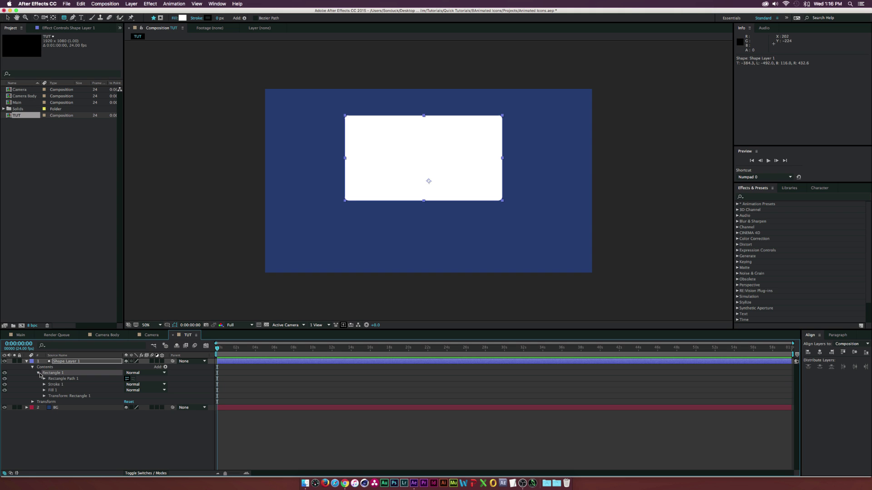
click(52, 391)
key(Delete)
Set the rectangle's stroke width to 10.
click(54, 385)
key(F2)
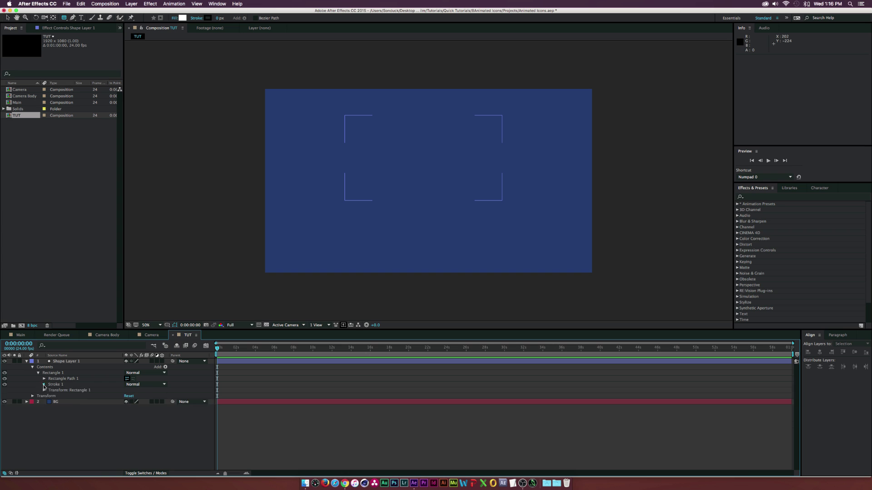
click(44, 385)
drag(126, 408, 127, 408)
click(128, 409)
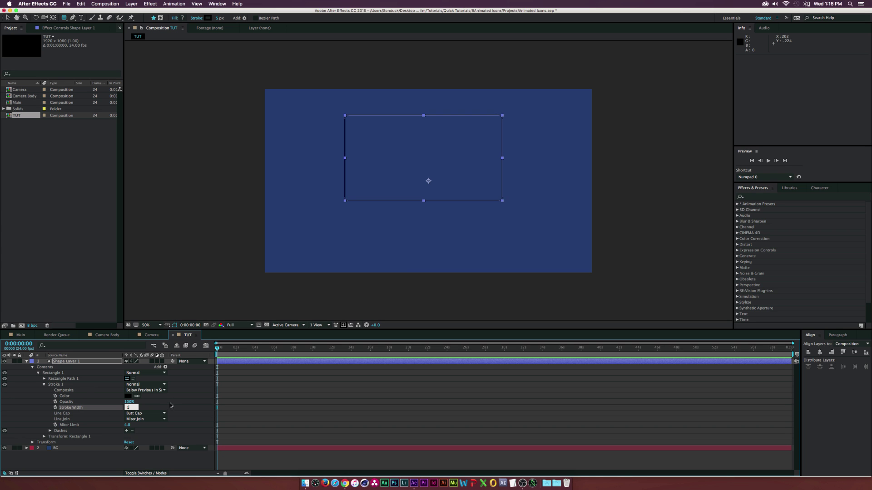
key(Return)
key(F2)
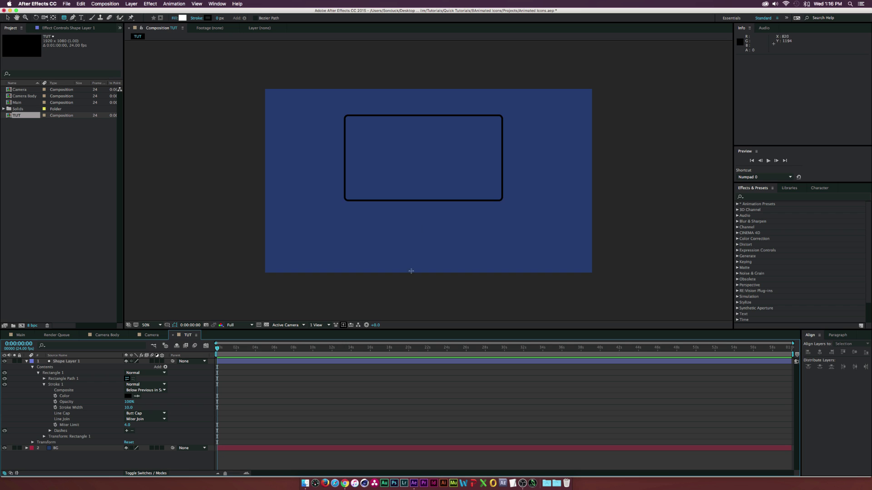
Change the rectangle's stroke color to white (ffffff).
click(128, 396)
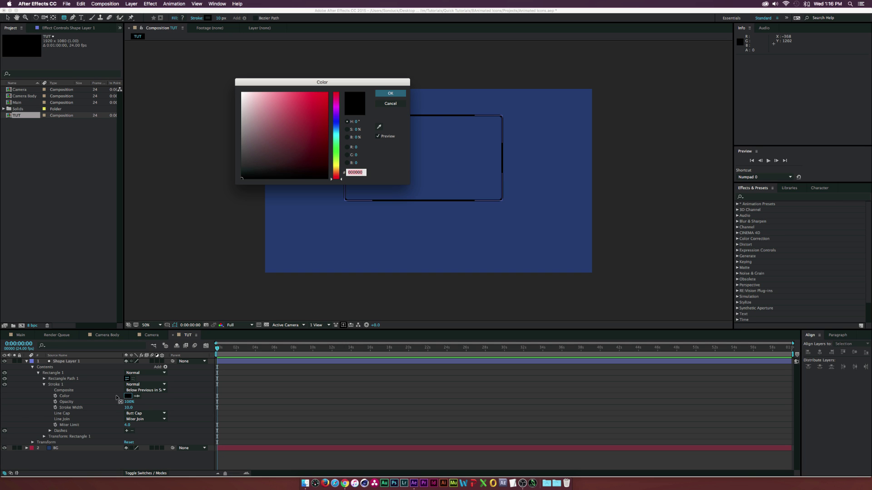
text(ffffff)
click(390, 93)
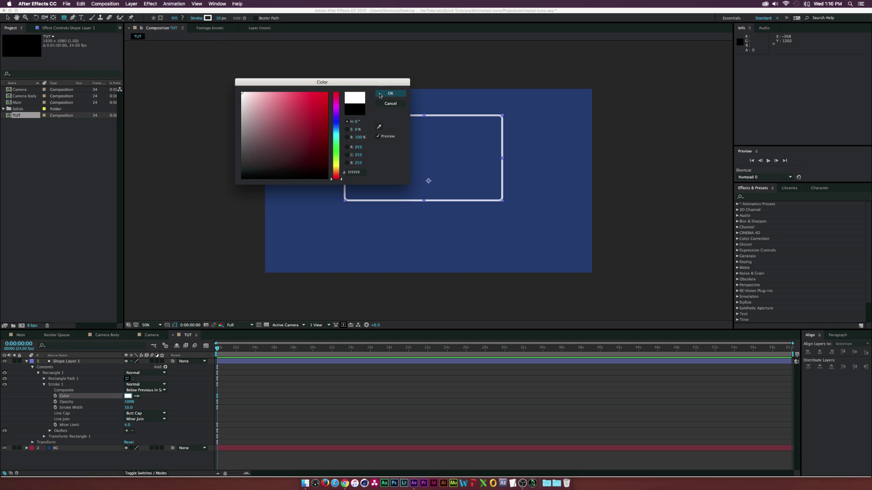
key(F2)
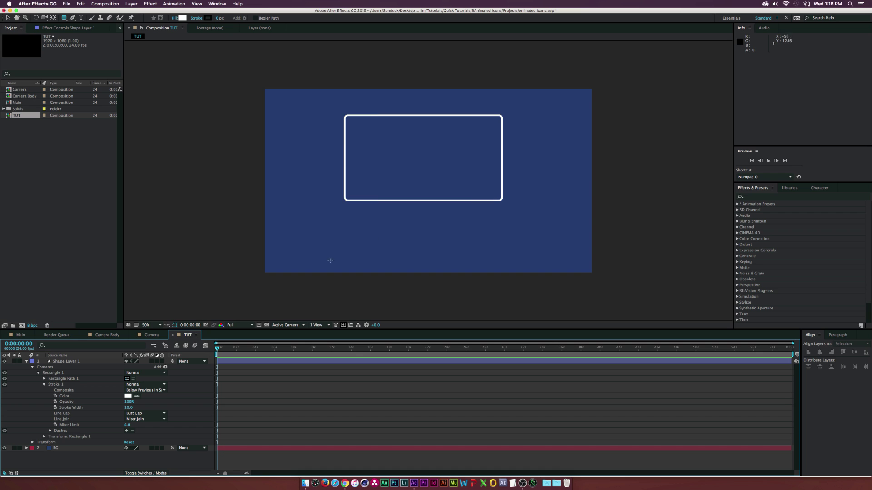
Stretch the rectangle slightly taller with the Selection tool and move it down toward the middle of the composition.
click(68, 362)
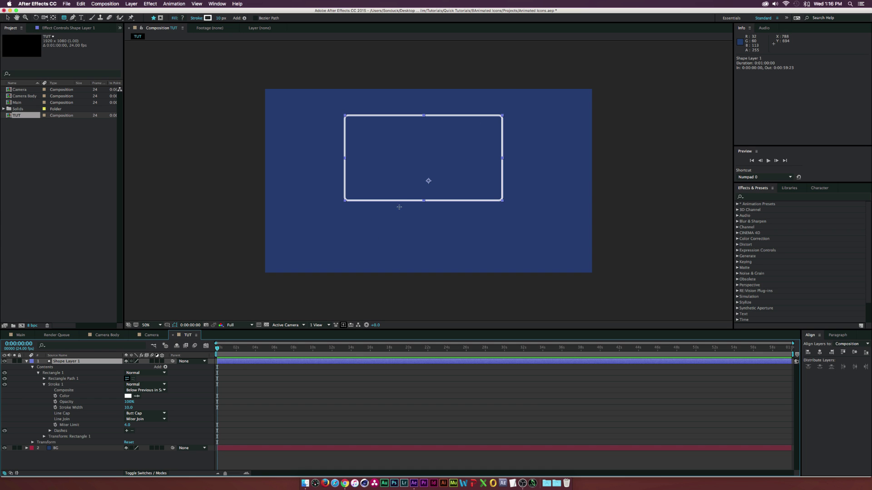
key(v)
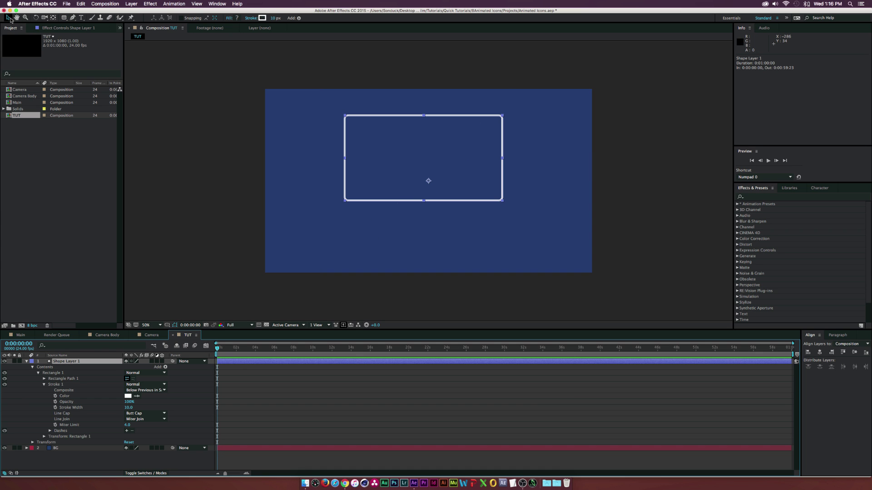
drag(424, 201, 424, 204)
drag(450, 170, 454, 196)
click(243, 305)
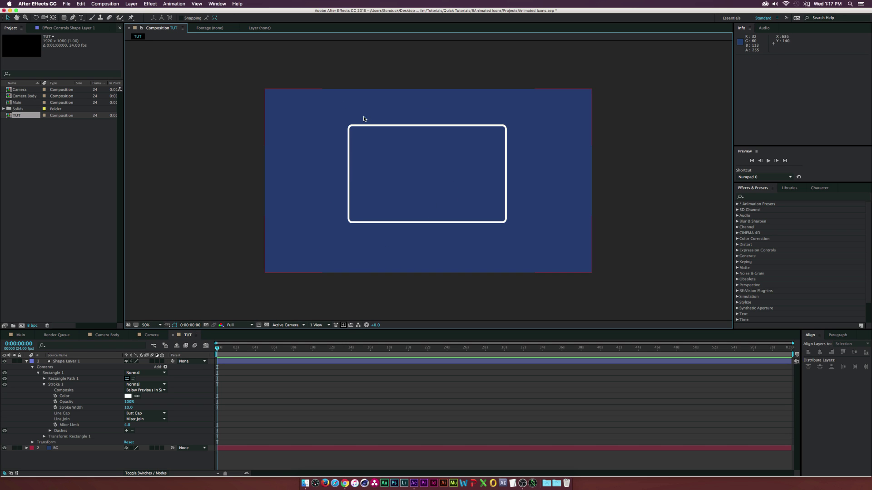
Set the roundness of Rectangle Path 1 to 33.
click(59, 379)
click(44, 379)
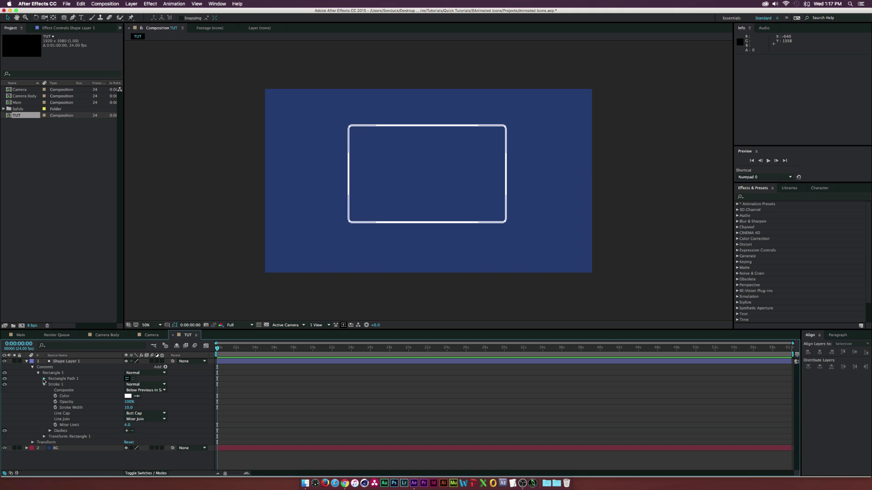
drag(128, 396, 131, 396)
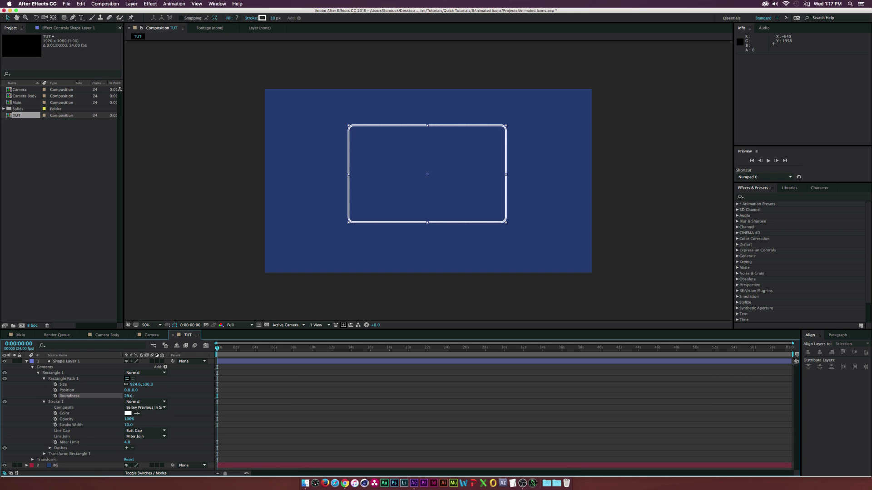
click(163, 397)
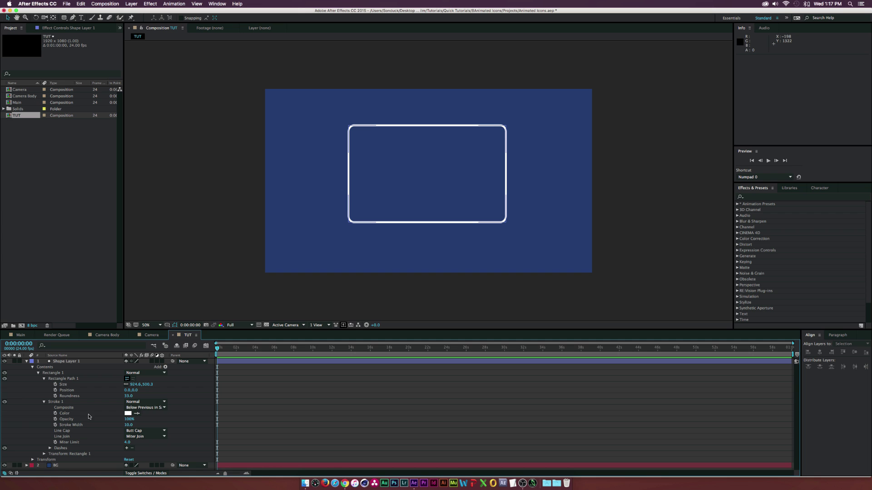
Add Trim Paths to the contents of the shape layer and show its properties.
click(165, 368)
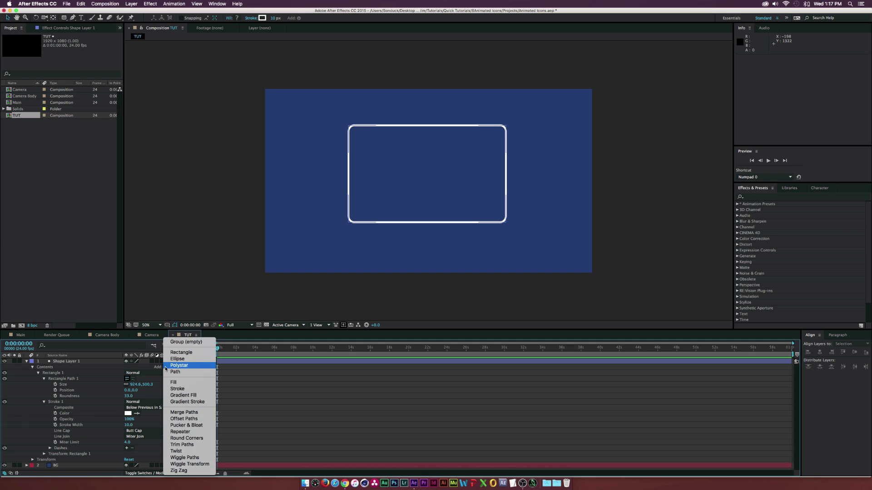
click(187, 445)
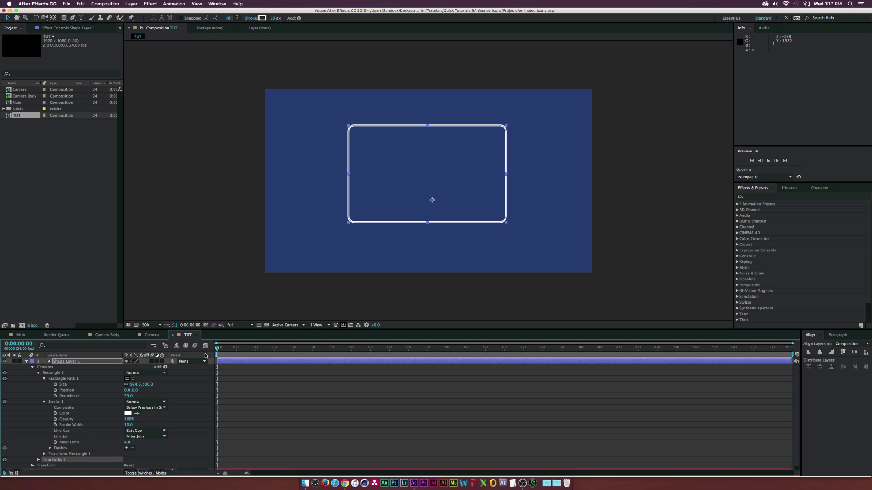
click(38, 460)
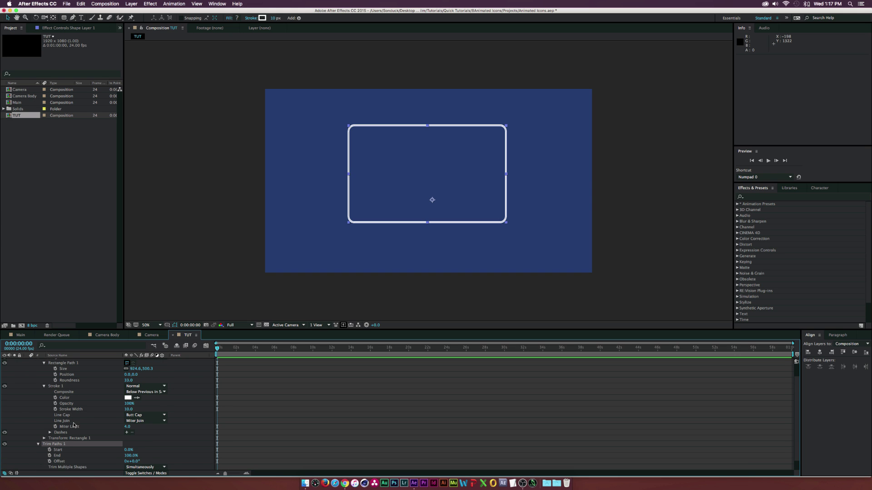
Keyframe the Trim Paths Start value from 100% at the first frame to 0% at about 2 seconds.
scroll(74, 425, down, 1)
mouse_move(126, 441)
mouse_down()
mouse_move(164, 439)
mouse_move(125, 441)
mouse_up()
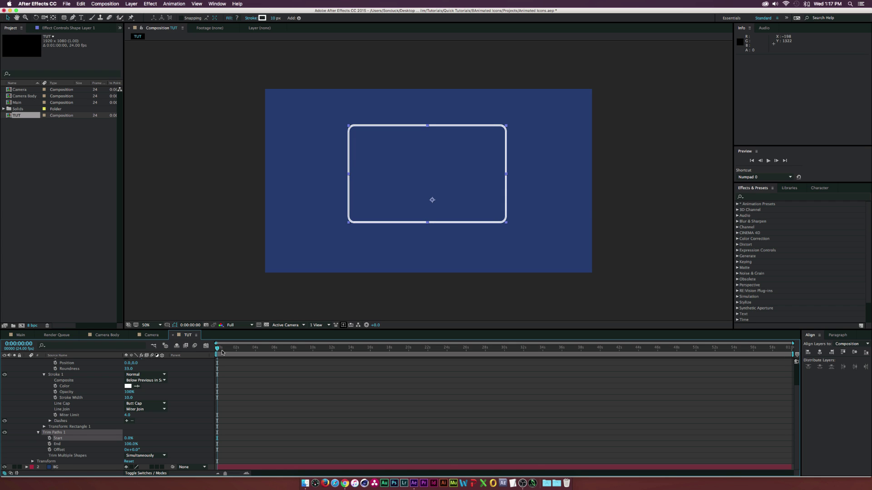
drag(130, 440, 177, 439)
click(49, 438)
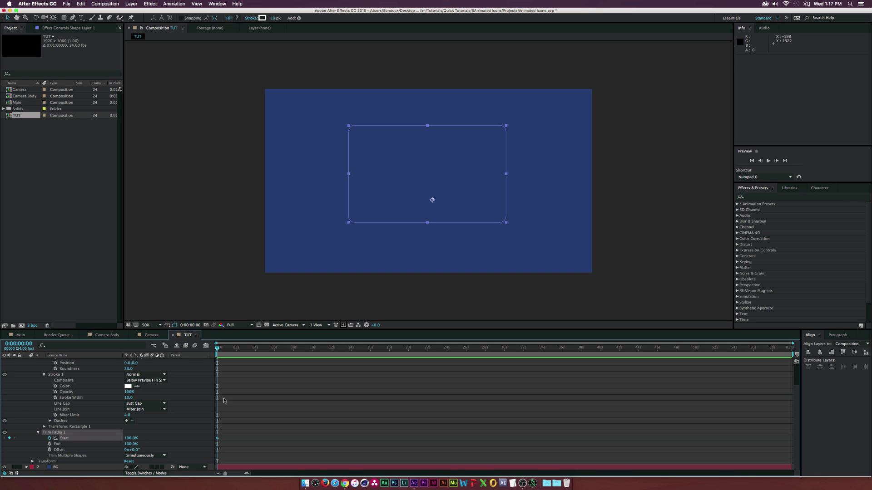
drag(217, 348, 237, 351)
drag(131, 438, 82, 439)
At 0:00:01:17, set the Trim Paths Offset to -130° so the line starts drawing from the rectangle's upper-left area.
drag(220, 351, 233, 352)
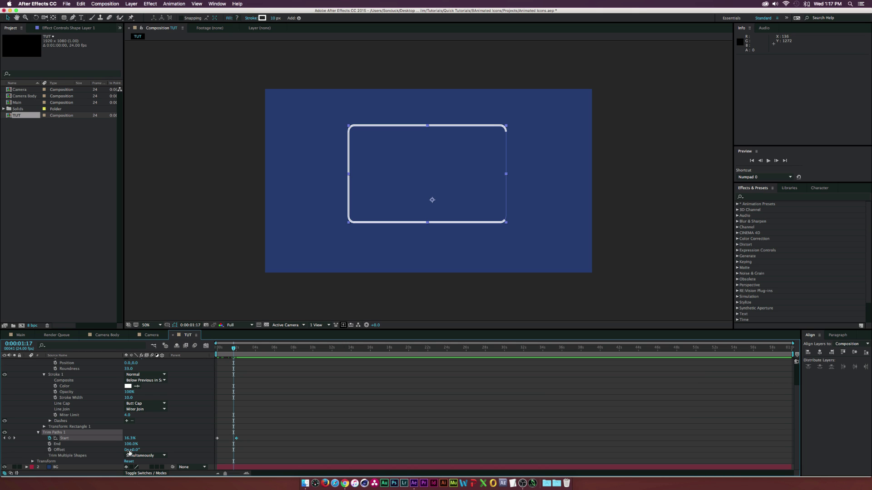
mouse_move(134, 451)
mouse_down()
mouse_move(43, 451)
mouse_move(90, 452)
mouse_up()
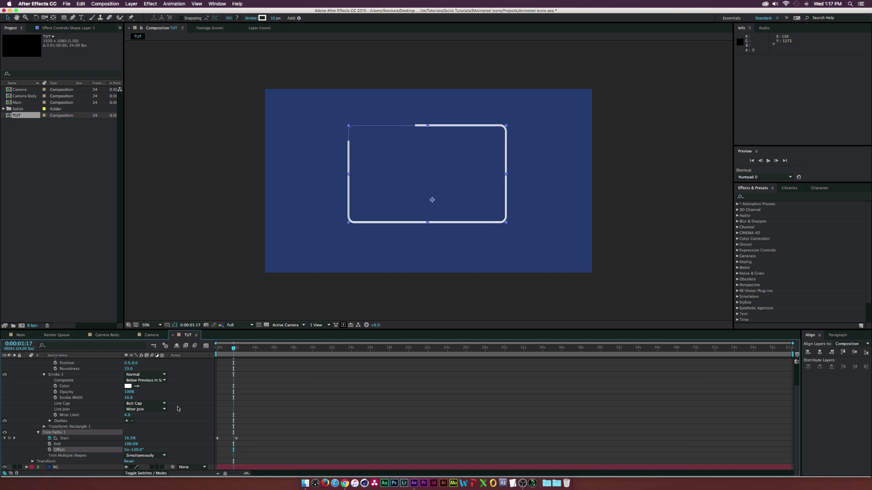
Play back the rectangle's draw-on animation from near the start and collapse the properties of Shape Layer 1.
drag(222, 348, 212, 350)
key(space)
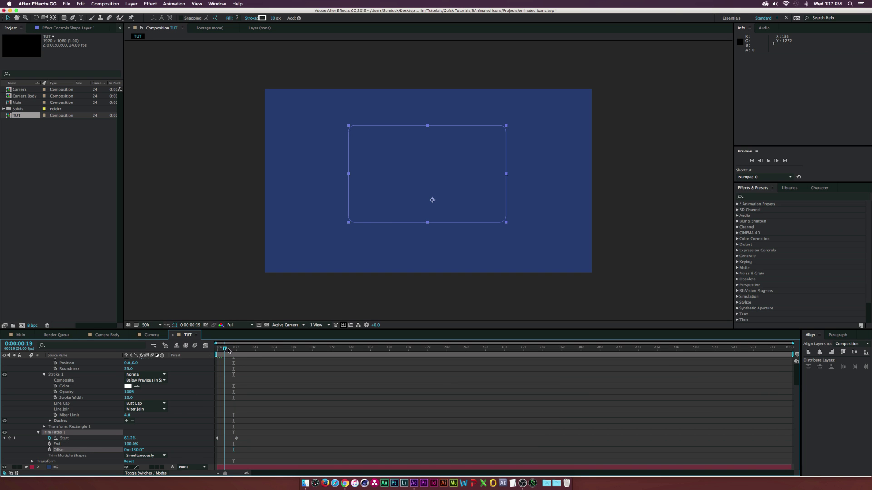
scroll(60, 372, up, 3)
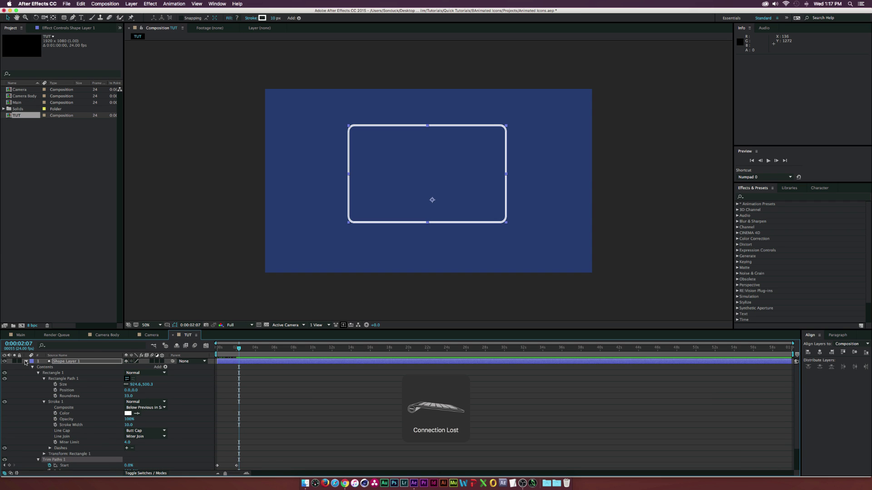
click(26, 361)
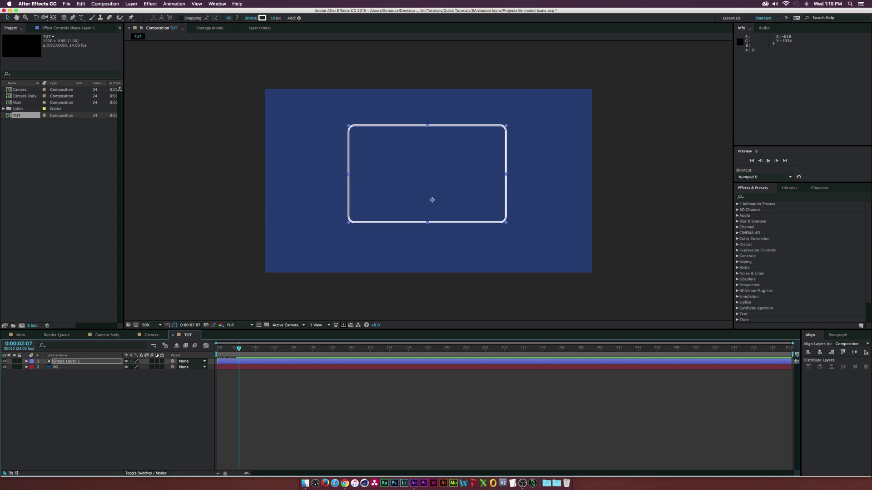
Draw a circle on a new shape layer and move it over the rectangle's upper-left corner.
click(106, 419)
drag(64, 18, 84, 31)
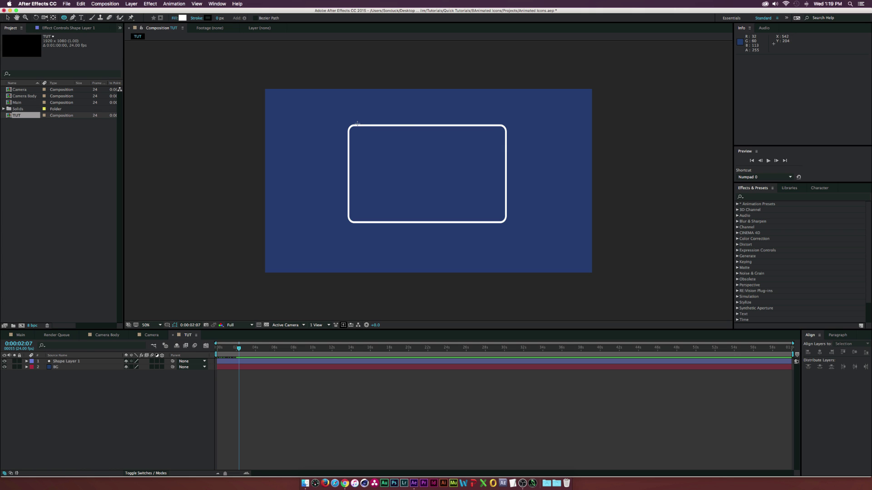
drag(365, 129, 411, 67)
click(8, 18)
drag(349, 108, 383, 138)
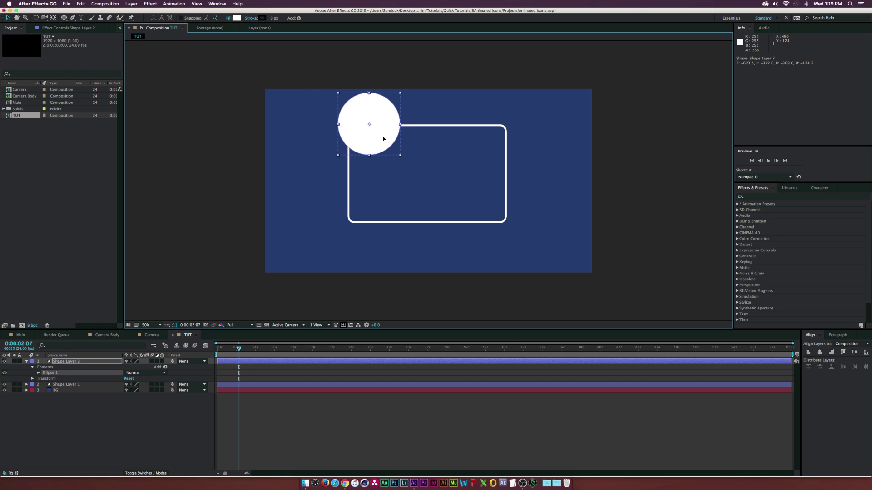
Scale the rectangle layer to about 79% and reposition the circle over its upper-left corner.
click(63, 385)
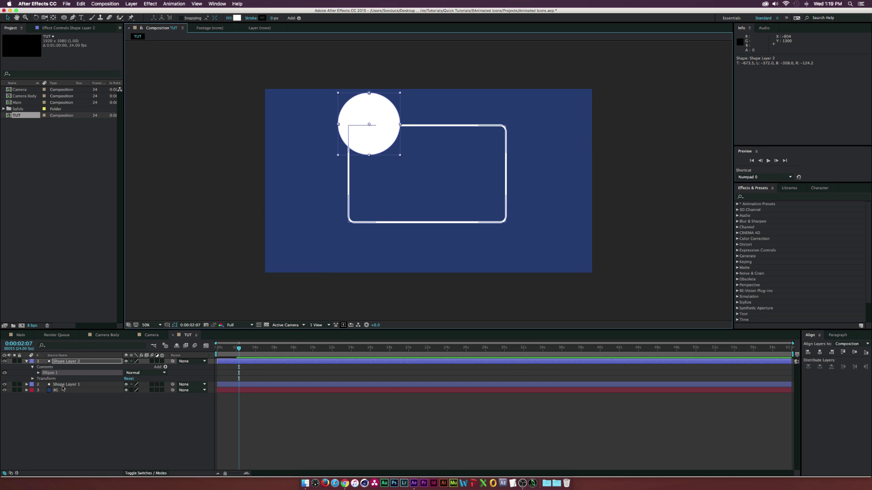
key(s)
drag(136, 390, 129, 390)
click(97, 442)
click(71, 362)
drag(361, 135, 370, 144)
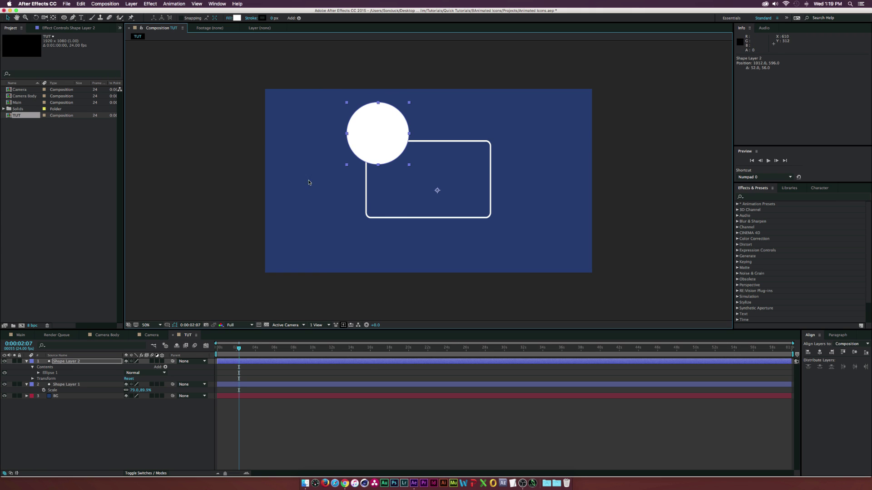
Delete the fill from Ellipse 1 on the circle layer.
click(38, 372)
click(53, 390)
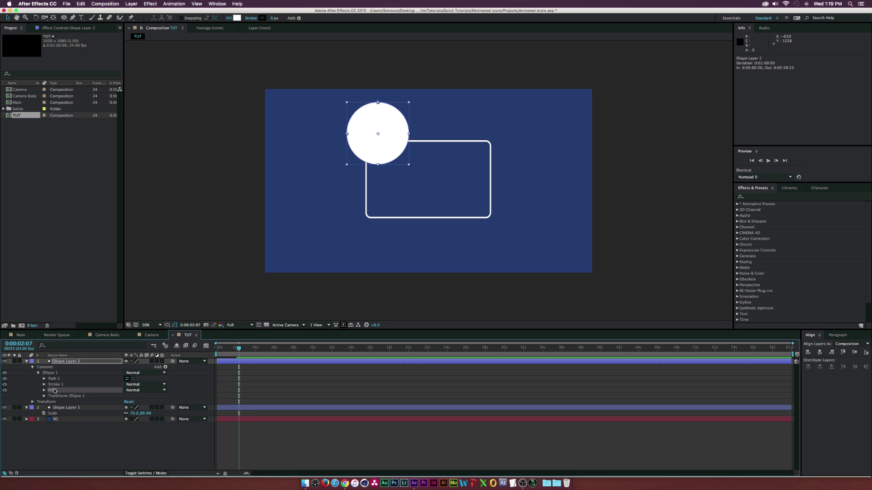
key(Delete)
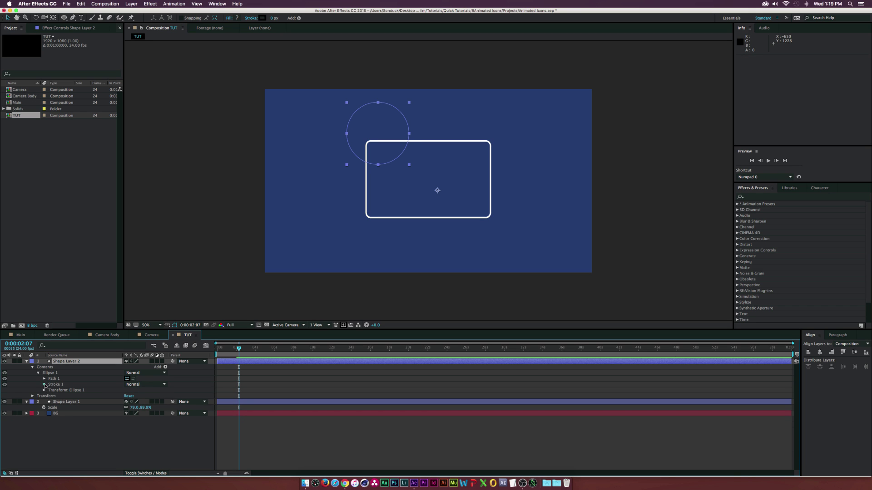
Give the circle a white stroke with a width of 10.
click(44, 385)
click(127, 426)
click(156, 403)
text(10)
key(Return)
click(128, 396)
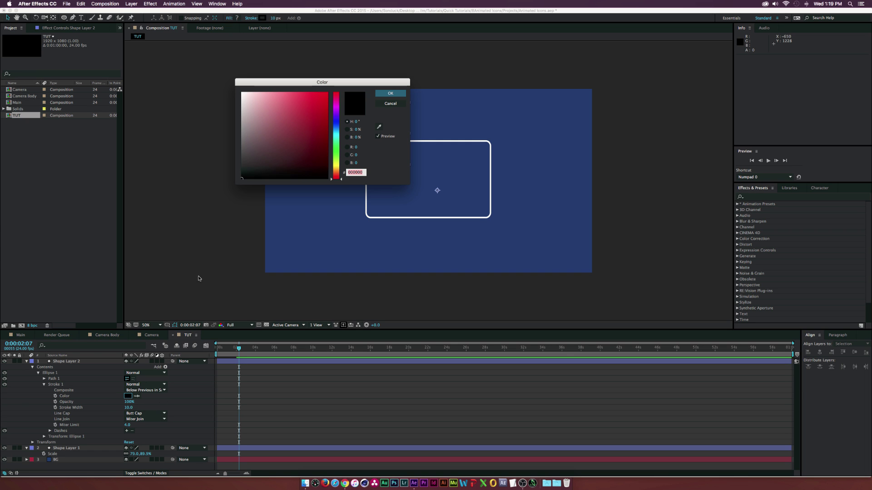
click(242, 93)
click(381, 93)
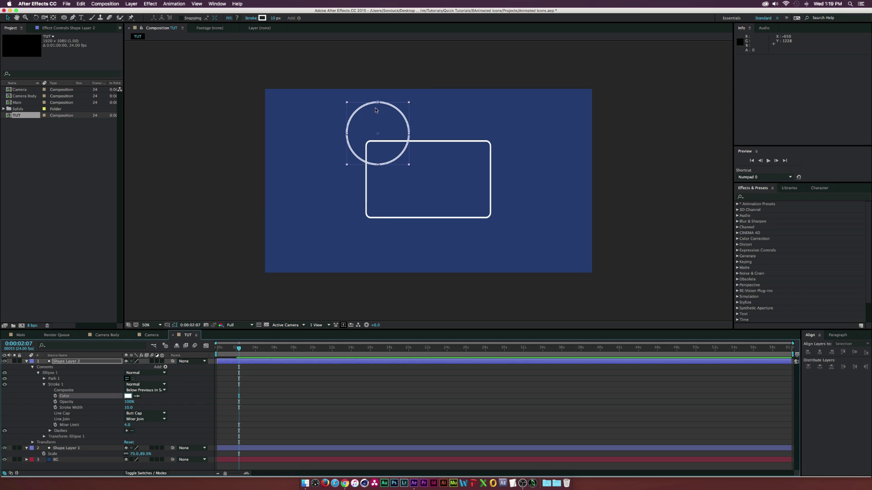
click(190, 385)
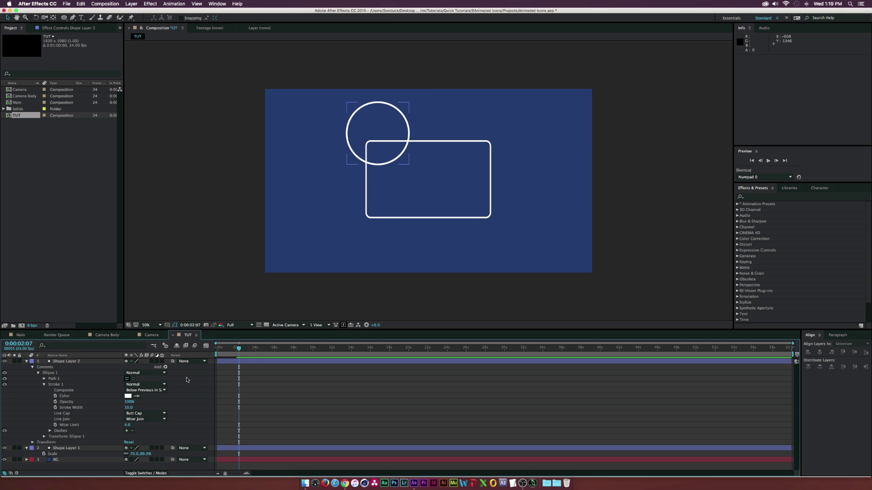
Add Trim Paths to the circle layer's contents and show its properties.
click(165, 367)
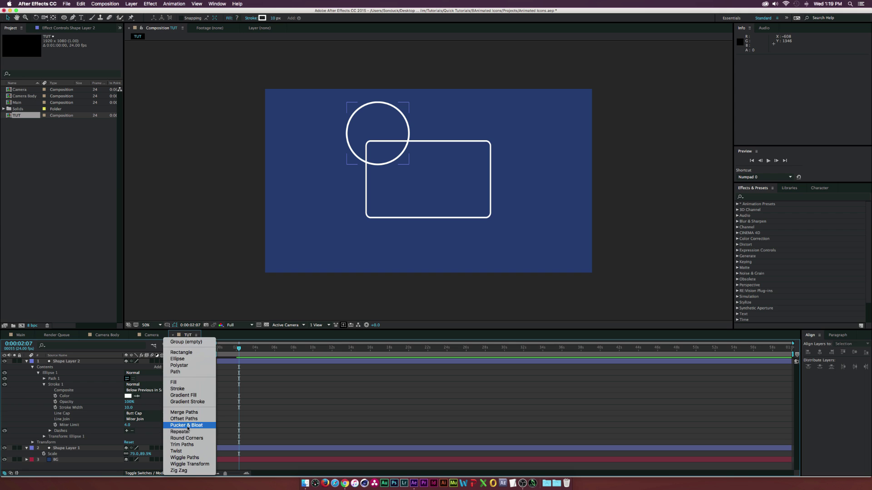
click(181, 444)
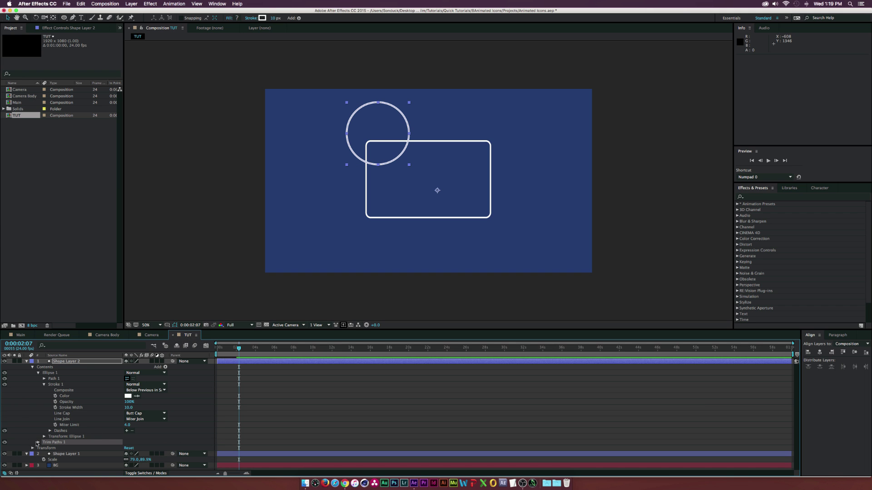
click(37, 443)
Keyframe the circle's Trim Paths Start from 100% at about 0:00:01:00 to 0% at 0:00:02:13.
click(129, 449)
text(100)
key(Return)
click(50, 448)
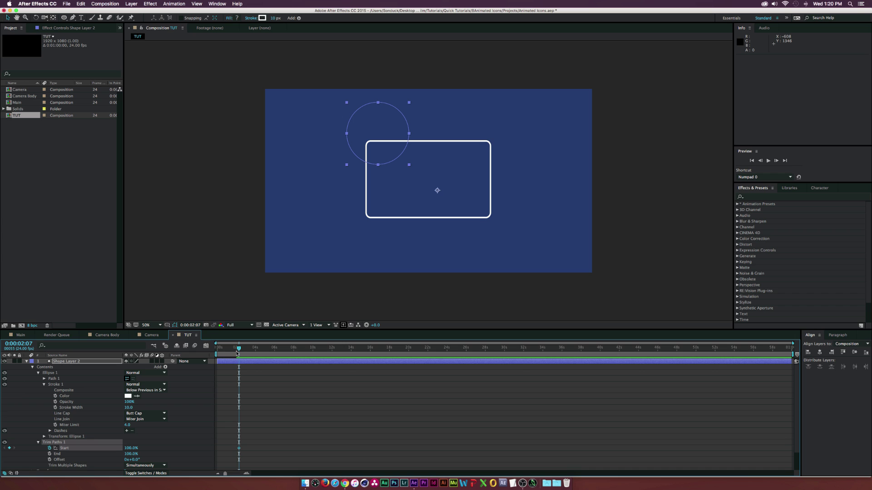
drag(238, 451, 226, 450)
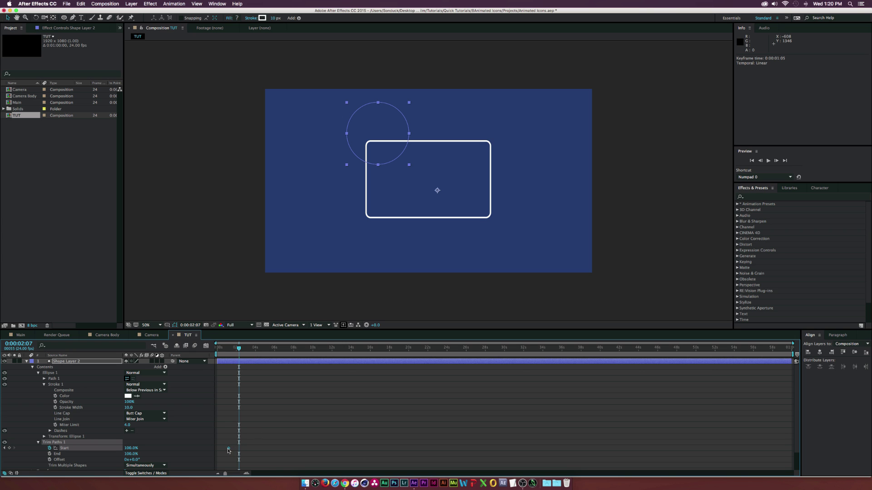
click(232, 350)
drag(233, 350, 241, 354)
drag(130, 451, 93, 448)
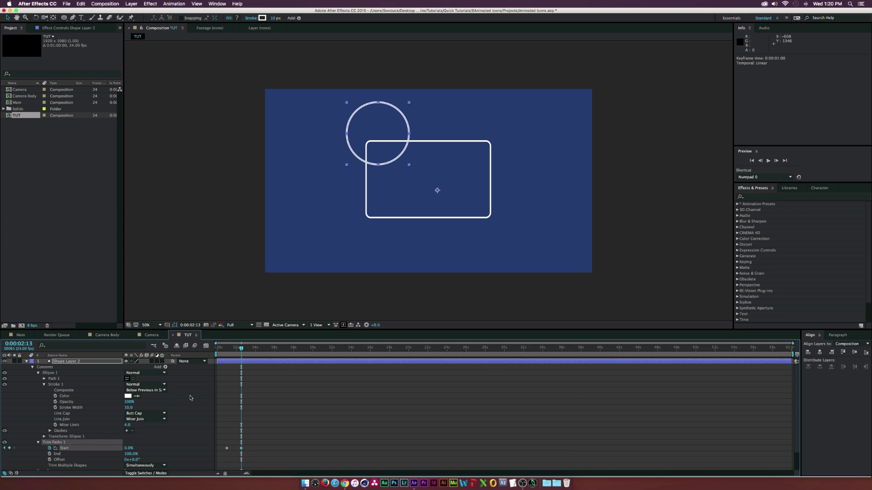
mouse_move(242, 353)
mouse_down()
mouse_move(221, 354)
mouse_move(245, 356)
mouse_up()
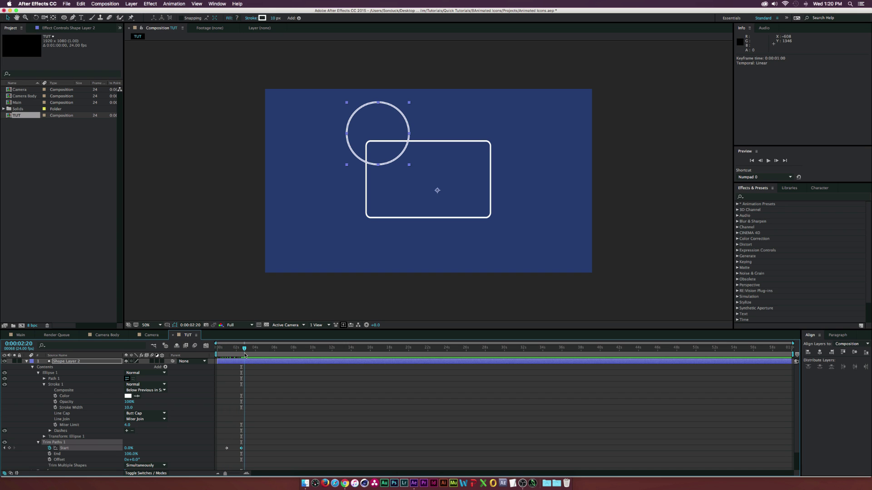
click(264, 393)
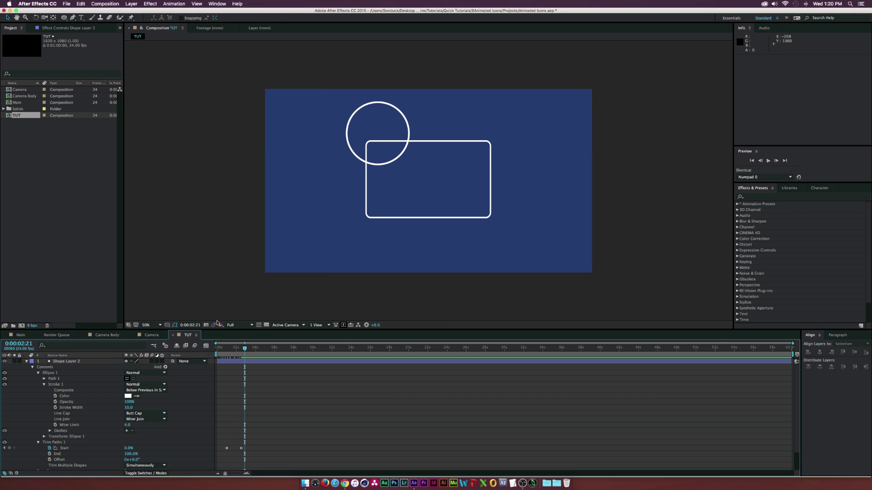
Rename the circle layer Reel and collapse its properties.
click(88, 359)
key(Return)
text(R)
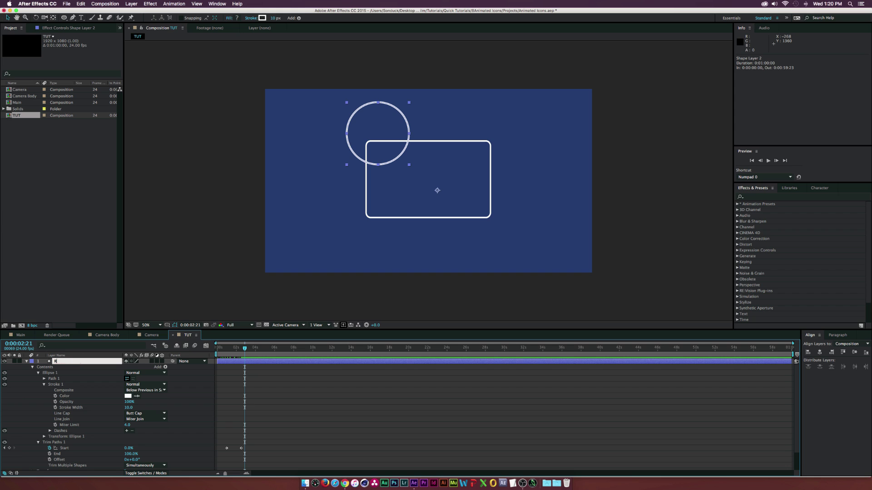
text(eel)
key(Return)
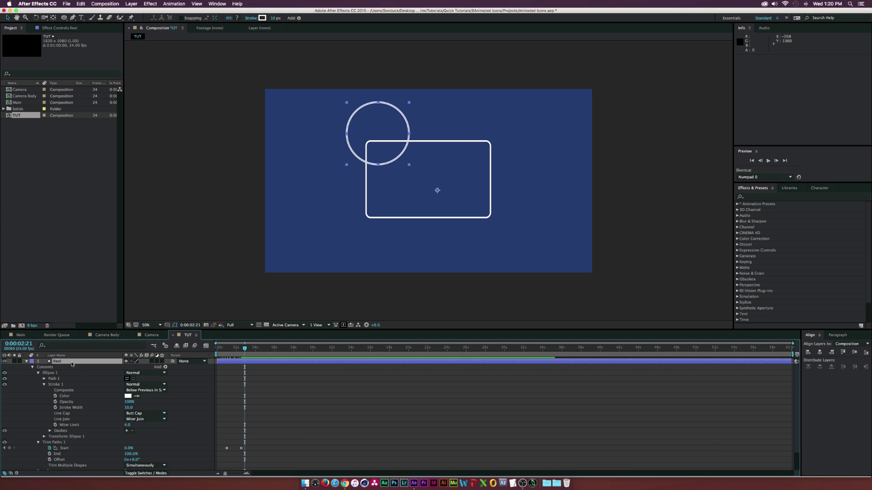
click(26, 362)
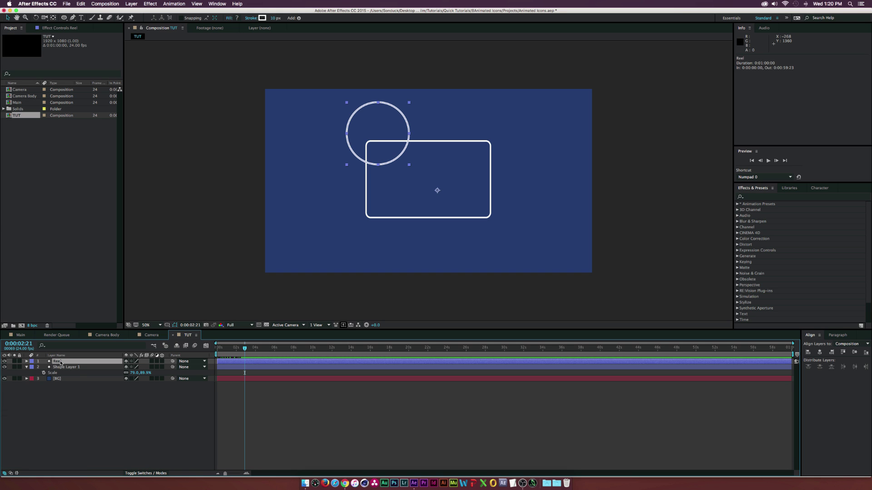
Duplicate the Reel layer and scale the copy to 30%.
click(60, 363)
key(super+d)
key(s)
drag(136, 367, 115, 370)
Set the stroke width of the small circle on Reel 2 to 28.
click(26, 362)
click(27, 361)
click(32, 367)
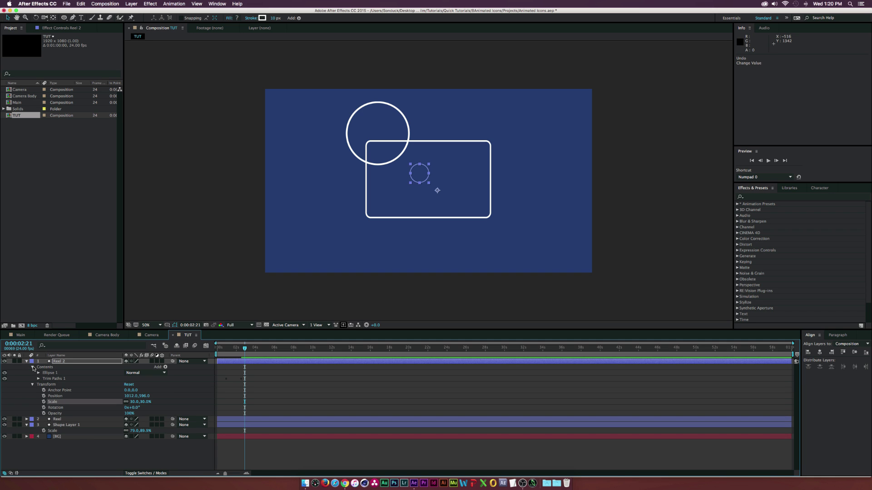
click(38, 372)
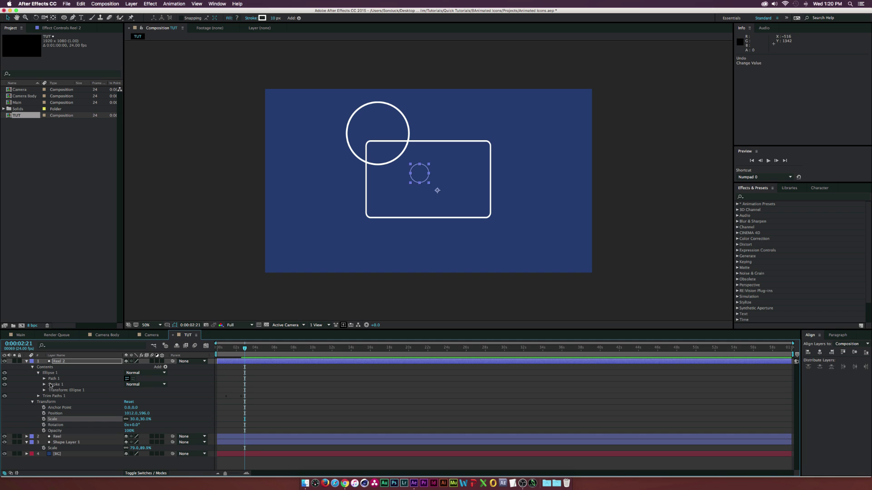
click(44, 384)
drag(128, 410, 133, 408)
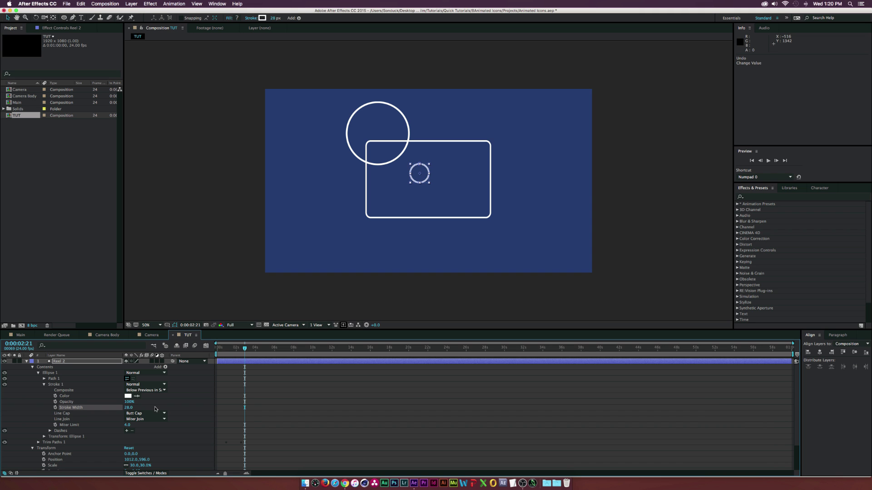
click(157, 408)
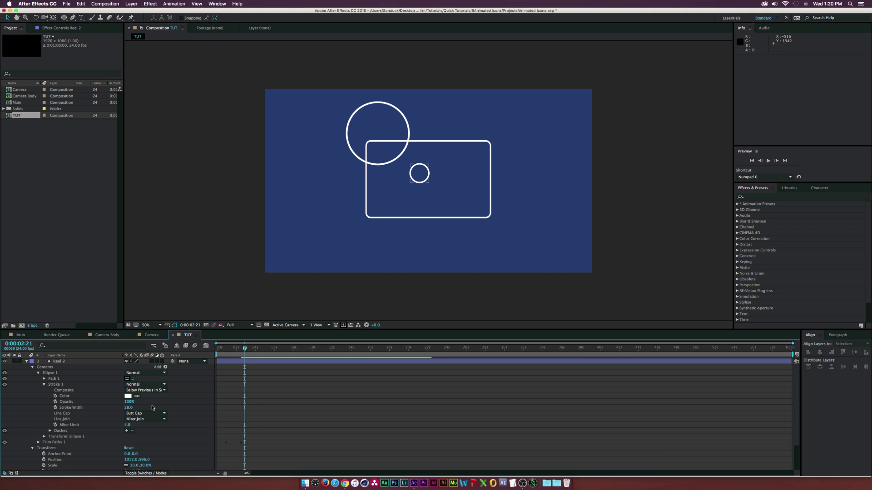
Add a Repeater to Reel 2 and set its number of copies to 4.
click(165, 367)
click(180, 431)
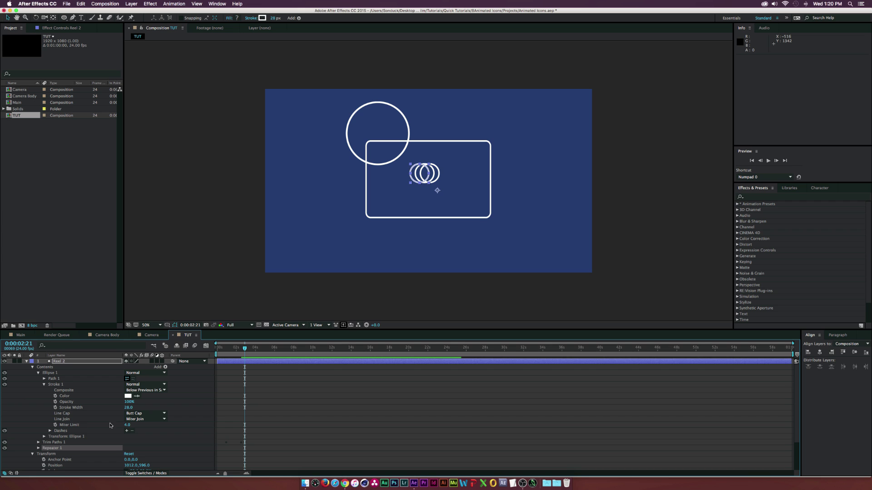
click(38, 448)
scroll(91, 426, down, 2)
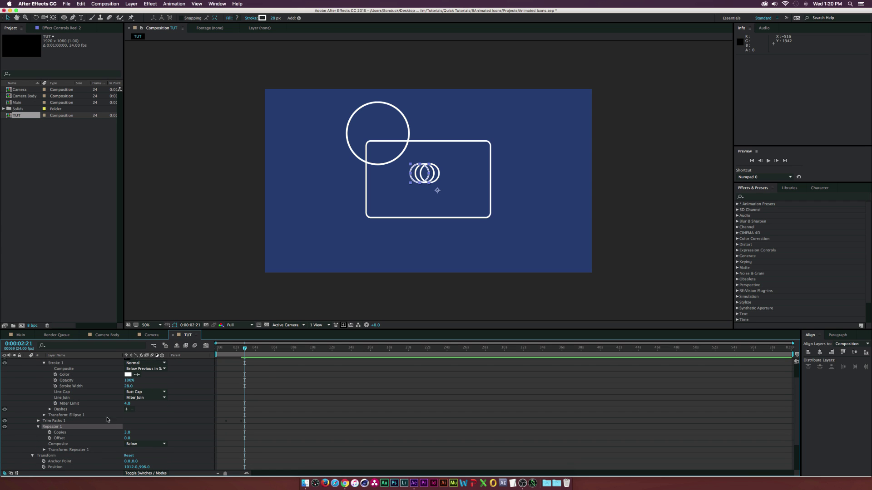
text(4)
click(145, 421)
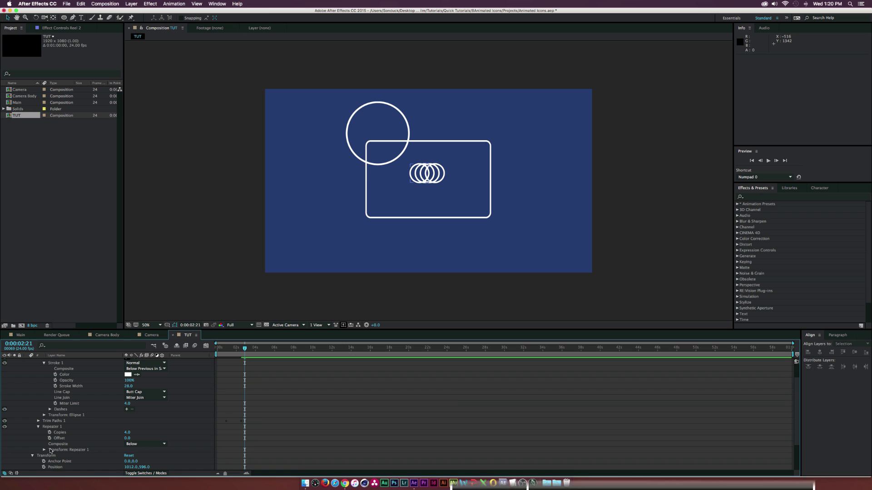
Set the Repeater transform to Position 0, 0, Rotation 90° and Anchor Point -348, 0 so the four circles form a ring.
click(44, 450)
scroll(68, 427, down, 4)
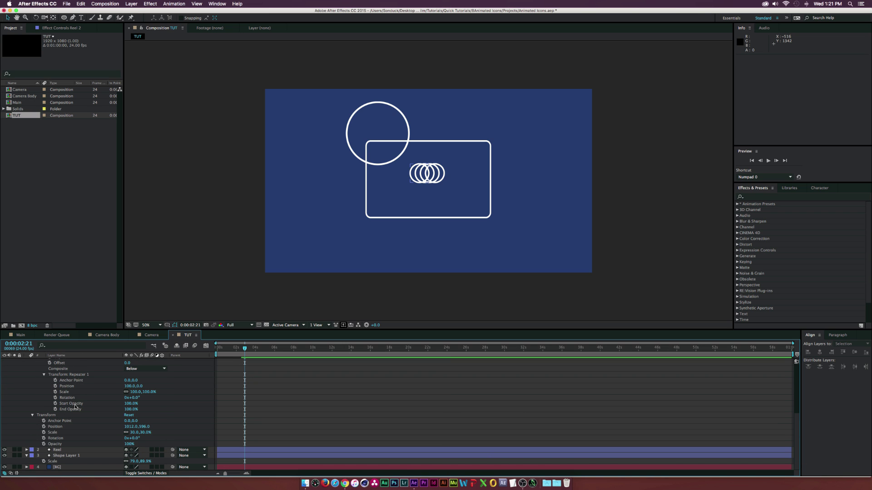
click(128, 386)
text(79)
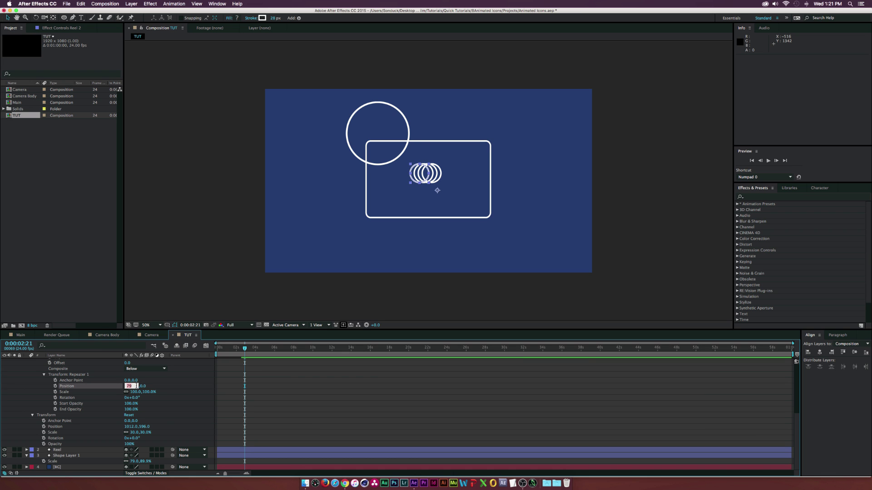
click(174, 385)
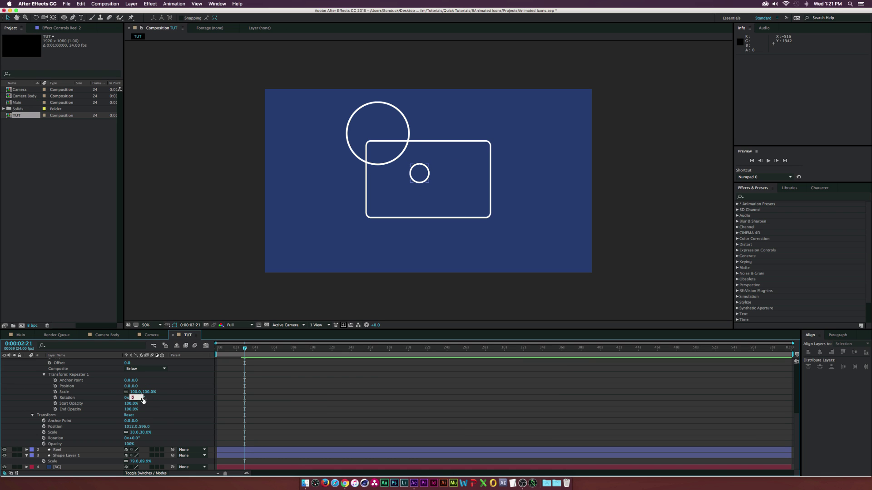
click(172, 404)
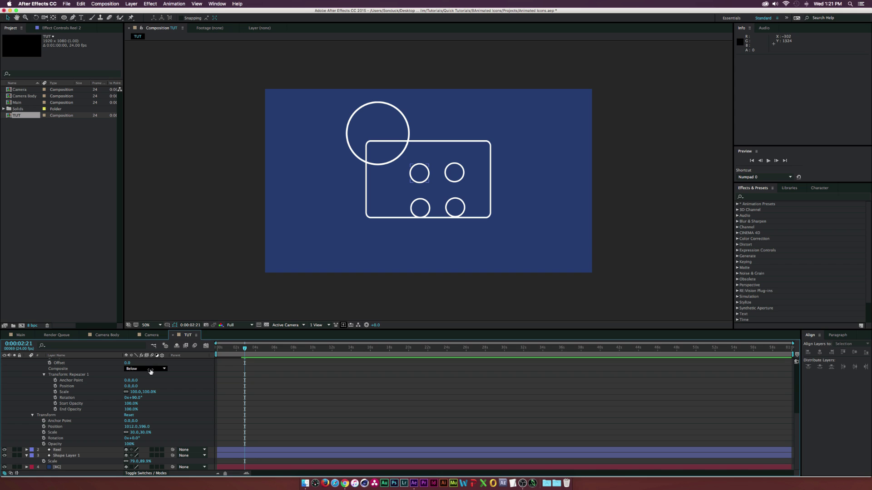
drag(127, 383, 7, 382)
click(295, 298)
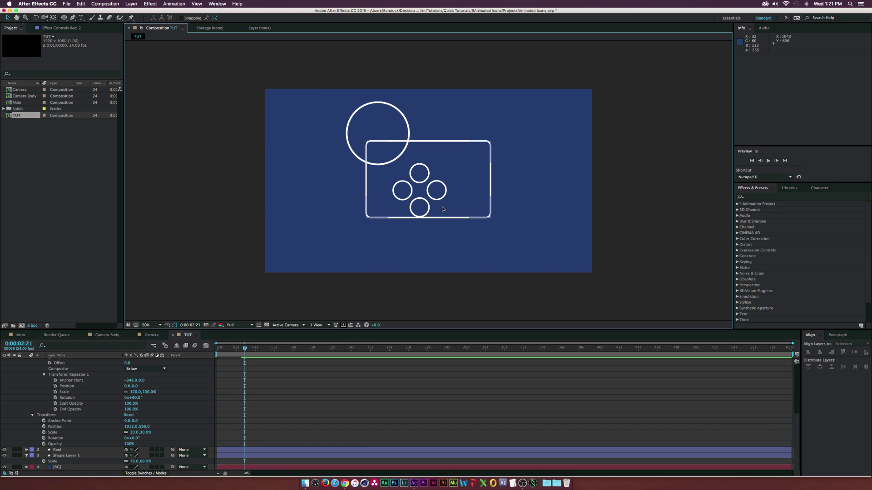
Position Reel 2 at 765, 267 inside the large circle and move its anchor point to the centre of the four small circles.
click(422, 210)
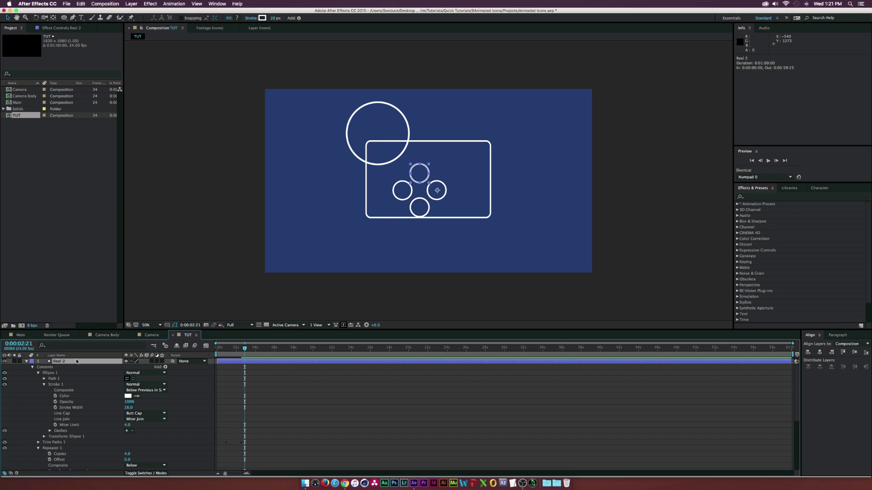
key(p)
mouse_move(131, 367)
mouse_down()
mouse_move(117, 366)
mouse_move(135, 369)
mouse_up()
key(y)
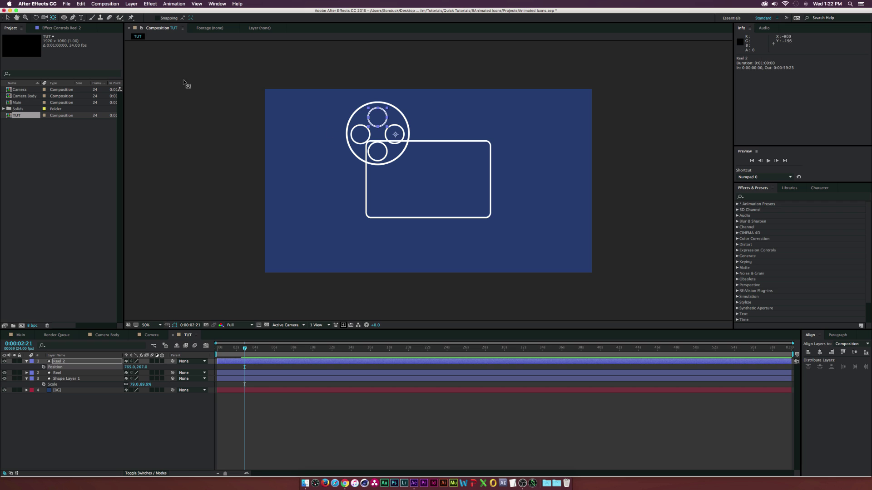
drag(397, 137, 380, 139)
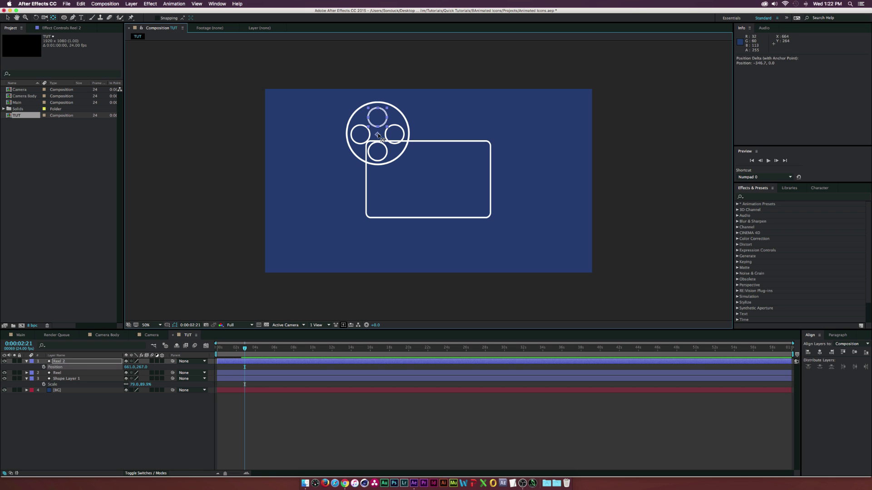
Keyframe the Rotation of Reel 2 from 0 at the first frame to 4 full turns at about 10 seconds, and preview the spin.
key(r)
click(72, 362)
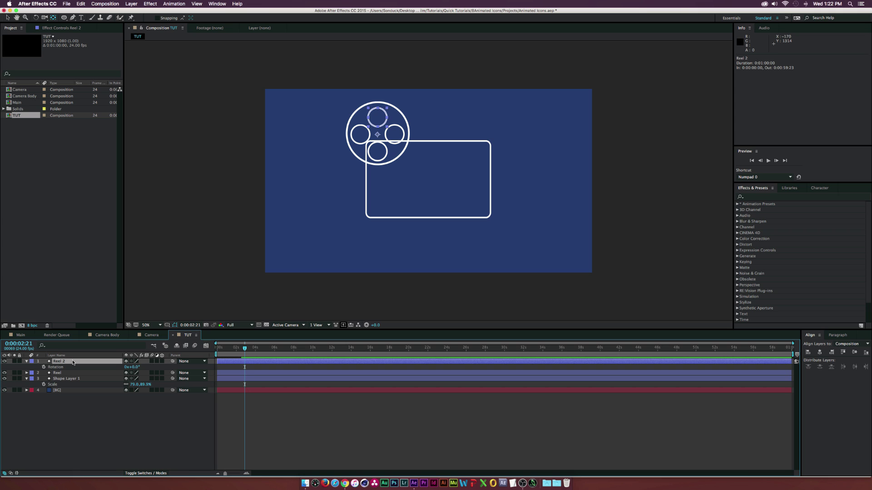
click(44, 367)
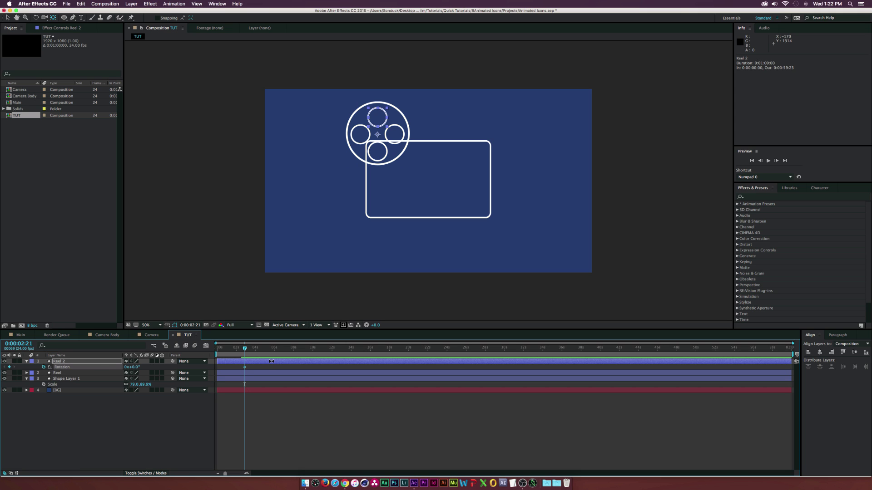
mouse_move(245, 349)
mouse_down()
mouse_move(218, 369)
mouse_move(216, 349)
mouse_move(312, 354)
mouse_up()
click(125, 367)
text(2)
click(143, 418)
click(125, 367)
text(4)
click(129, 415)
drag(229, 350, 282, 354)
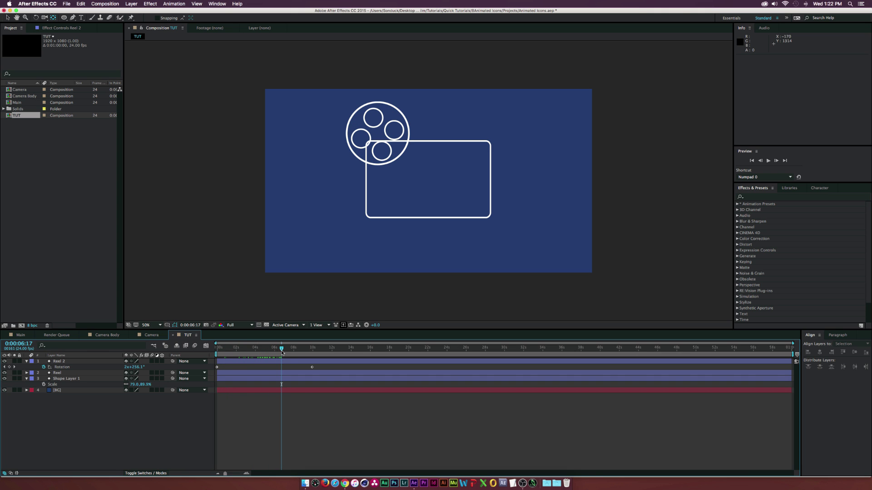
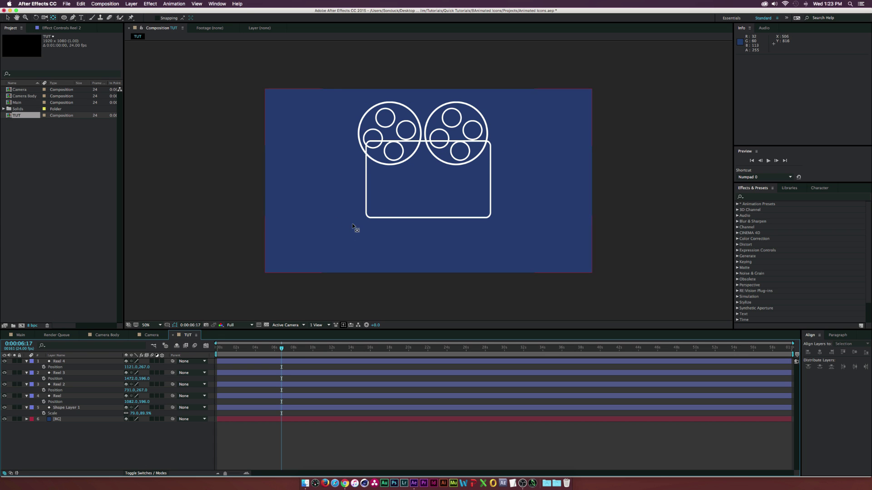
Pre-compose Shape Layer 1, the rounded camera-body rectangle, into a composition named Camera Body with all attributes moved into it.
click(75, 429)
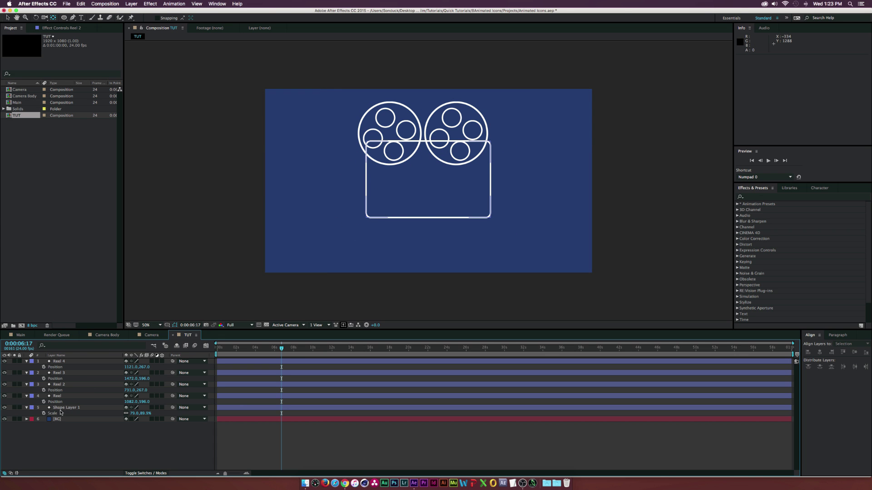
click(43, 408)
click(27, 408)
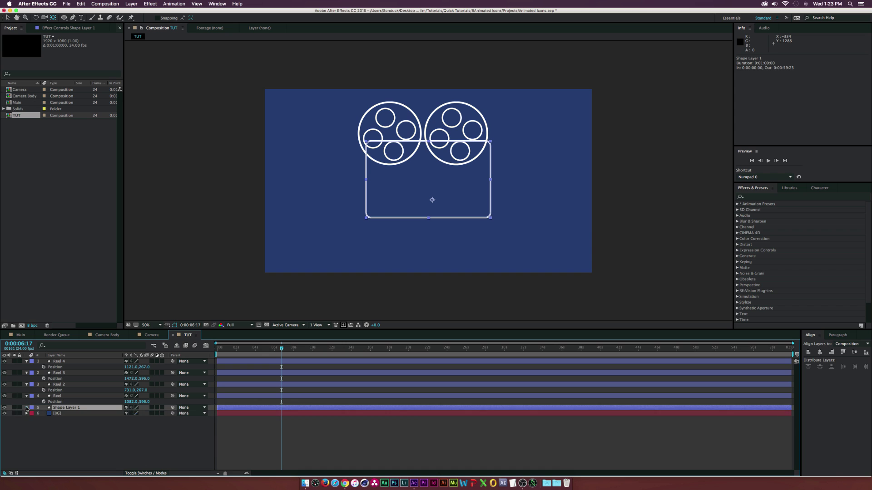
click(33, 419)
click(32, 414)
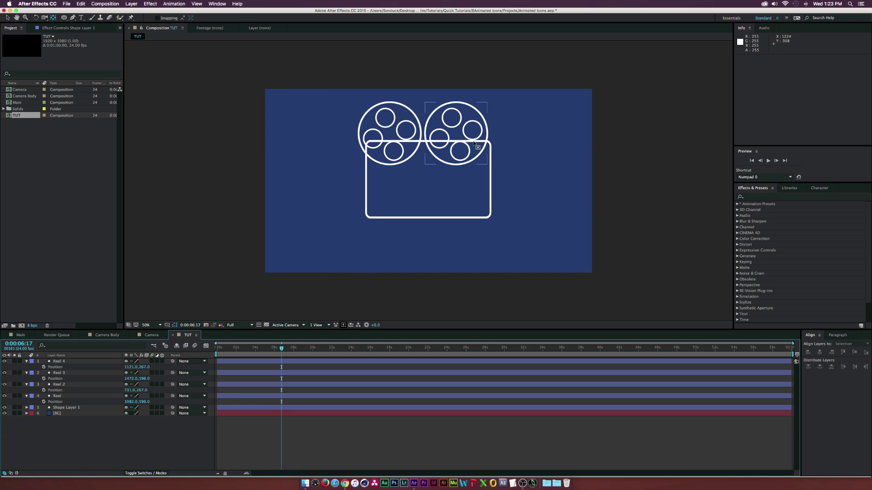
click(66, 408)
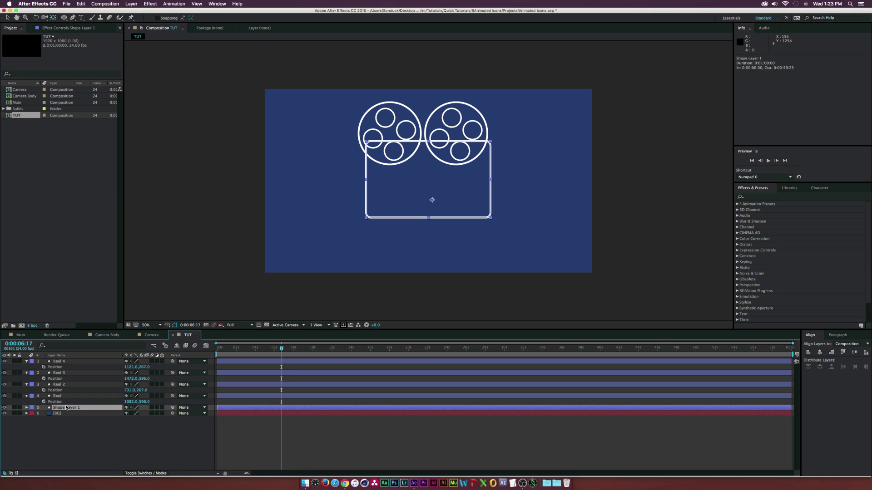
key(super+shift+c)
text(C)
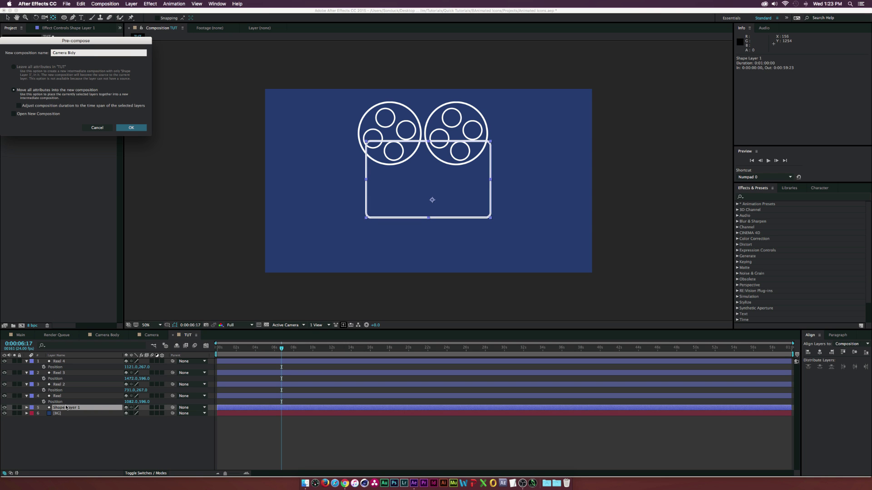
text(amera Body)
key(Return)
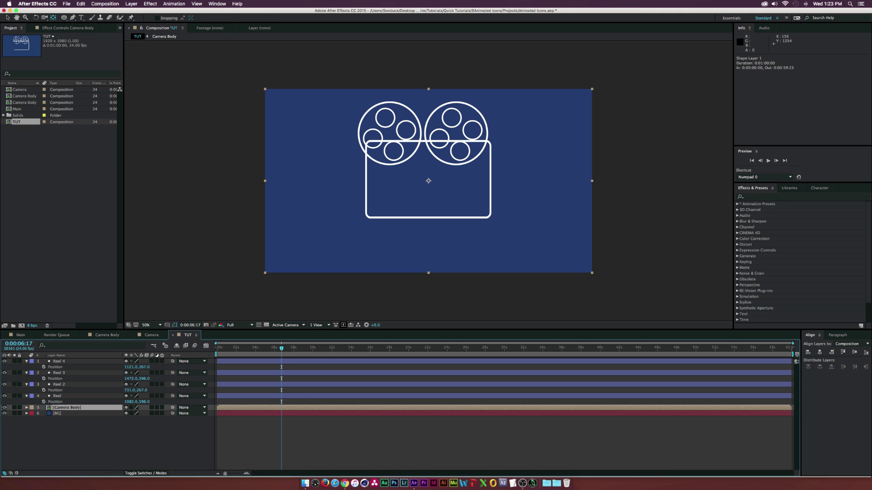
Start a Pen mask on the Camera Body layer, following the lower outlines of both reels from the left reel's edge past the right reel's edge.
click(73, 17)
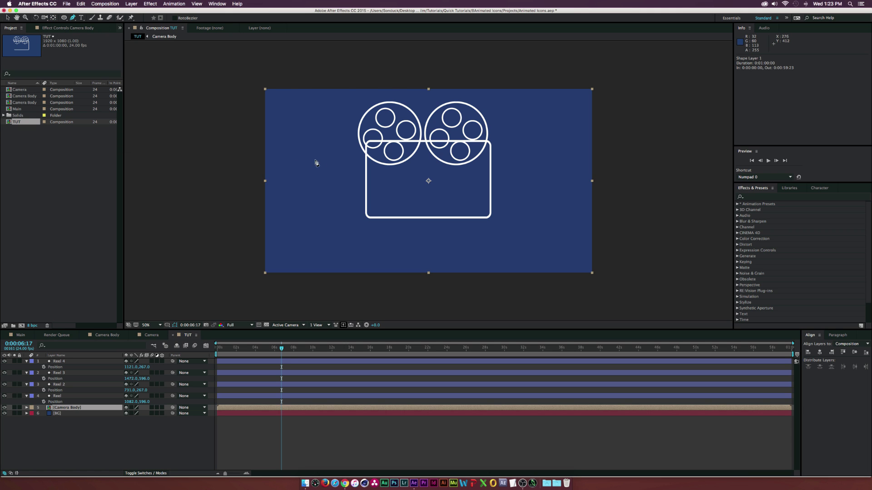
key(period)
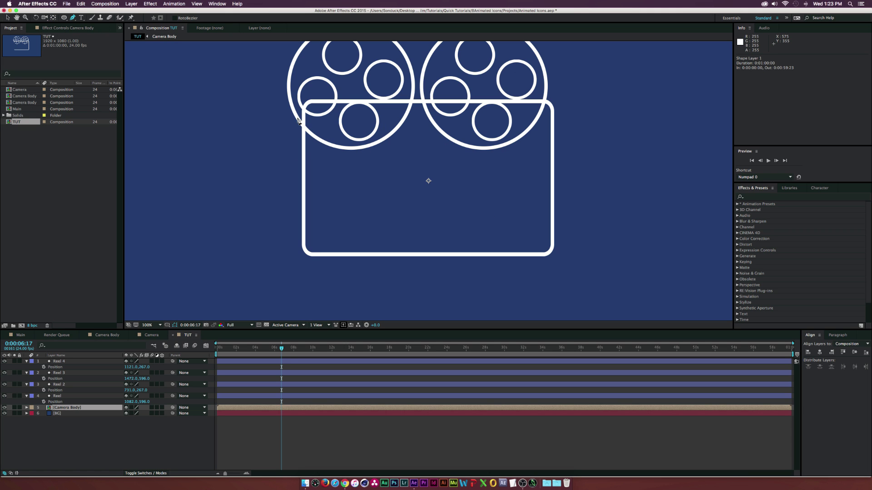
drag(298, 118, 311, 135)
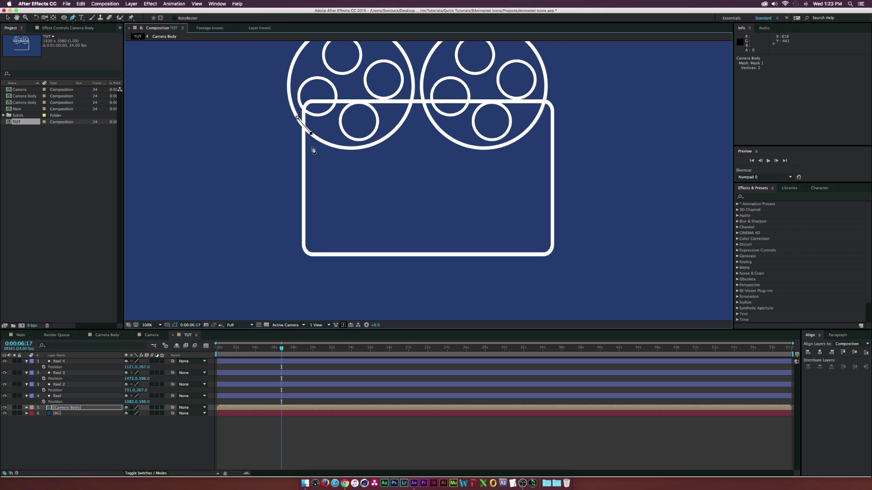
click(344, 149)
click(419, 145)
click(474, 144)
click(539, 127)
click(545, 89)
click(559, 63)
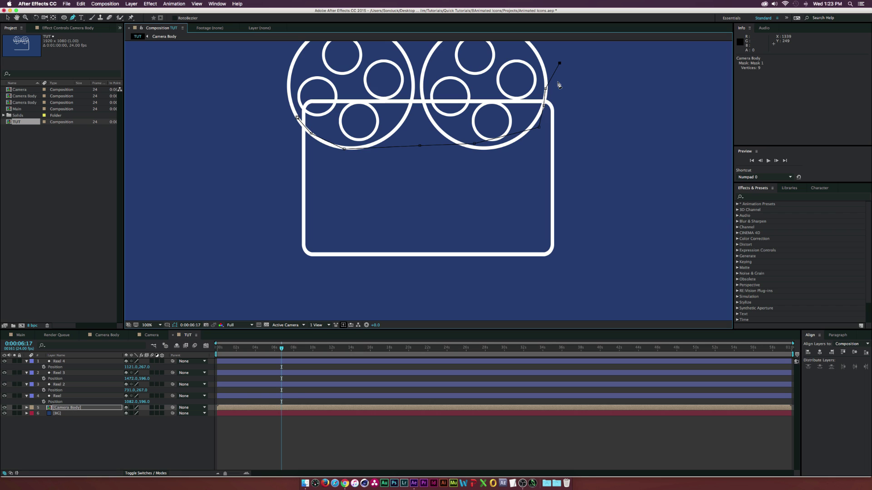
Continue the Camera Body mask over the right reel, through the gap between the reels and around the left reel, closing it at its start point.
key(comma)
click(436, 99)
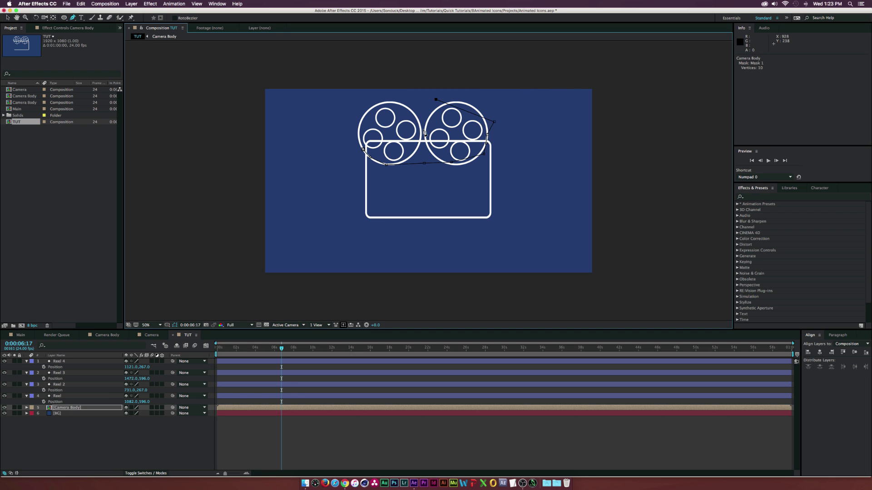
click(425, 135)
key(period)
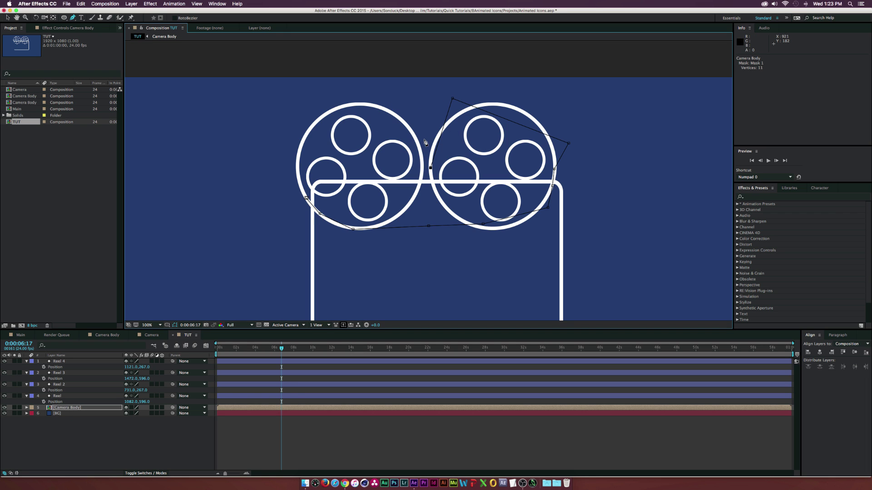
click(431, 180)
click(429, 190)
click(421, 169)
click(420, 152)
click(412, 116)
click(377, 93)
click(304, 95)
click(283, 165)
click(280, 195)
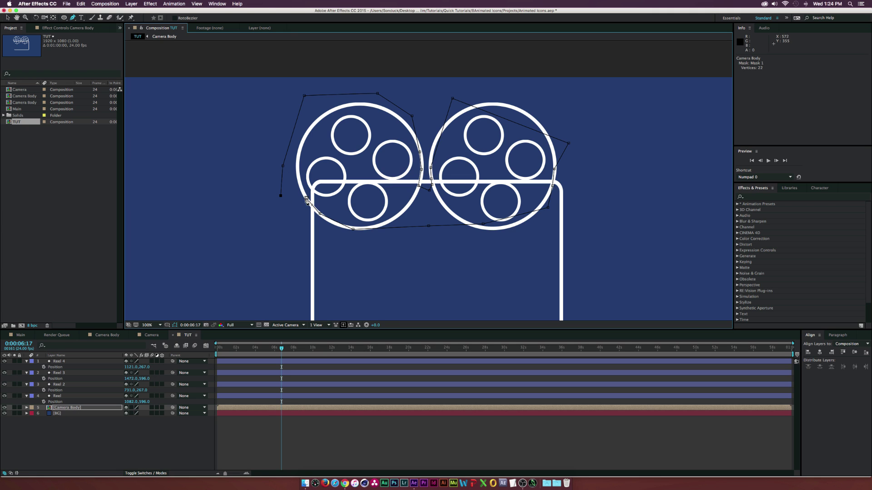
click(306, 198)
Set the Camera Body mask mode to Subtract to hide the body outline inside the reels.
key(m)
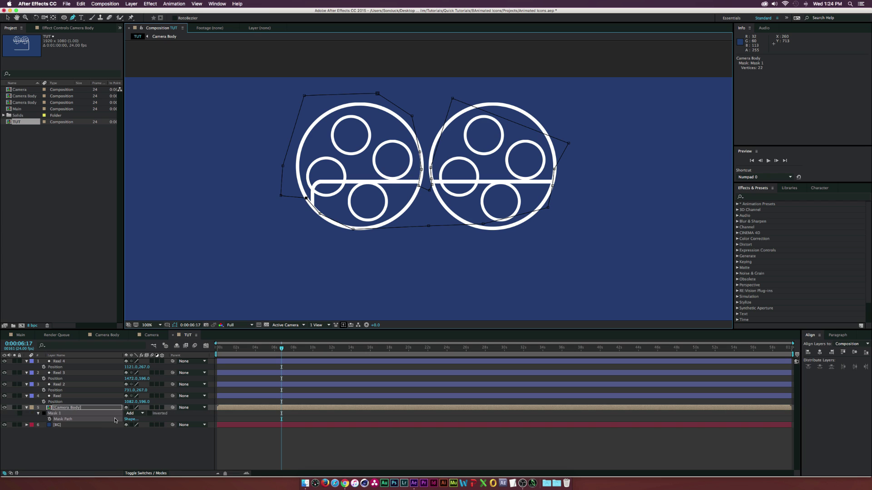
click(134, 413)
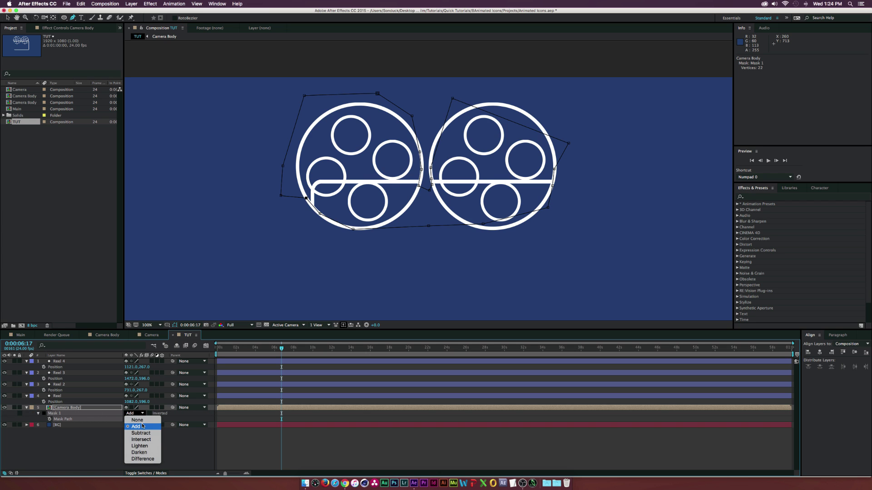
click(138, 432)
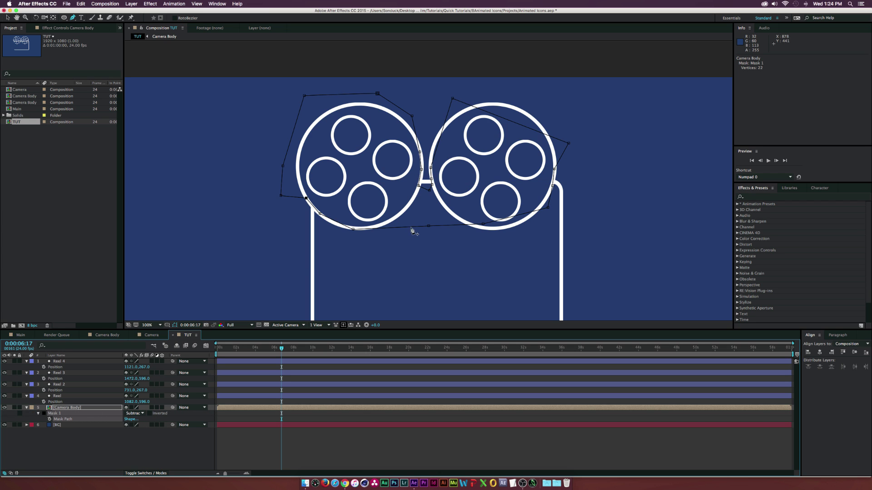
click(7, 18)
click(169, 445)
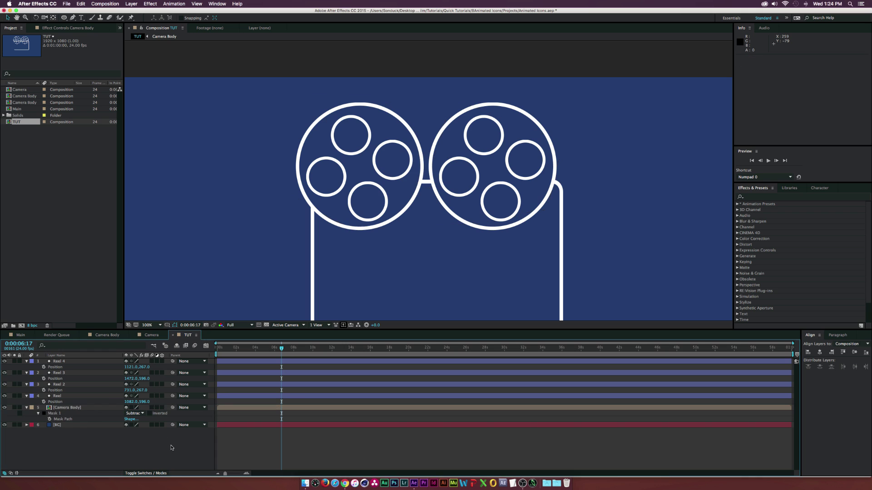
scroll(472, 168, down, 1)
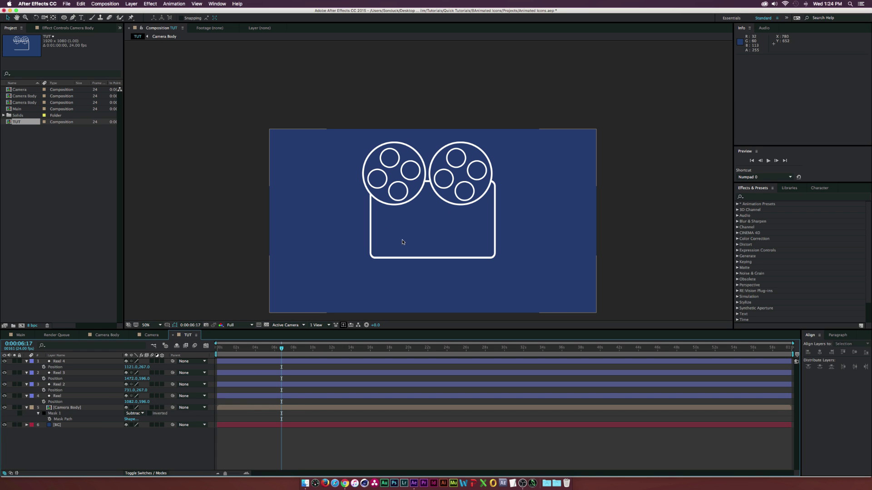
Duplicate the Reel 3 layer and rename the copy Button.
click(59, 373)
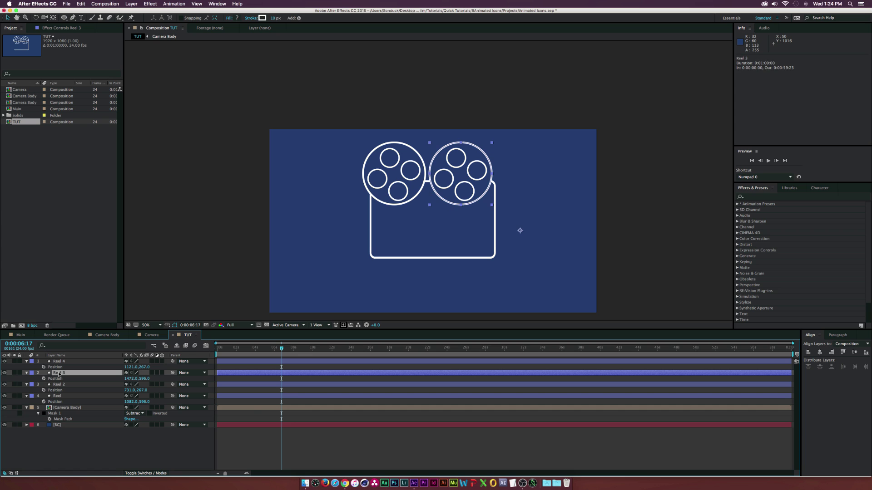
key(super+d)
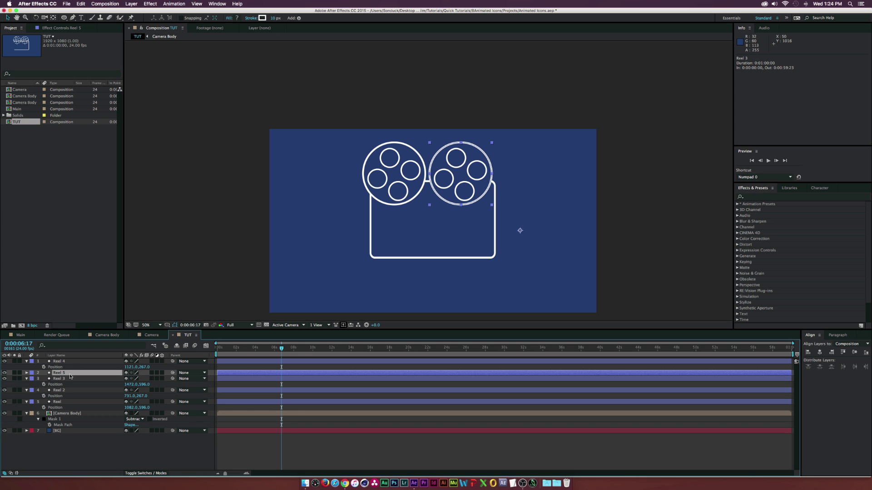
key(Return)
text(Button)
key(Return)
Scale Button to 23% with its anchor point at the circle's centre, and place it in the camera body's lower-left corner at about 698, 646.
key(s)
drag(136, 379, 114, 380)
click(54, 17)
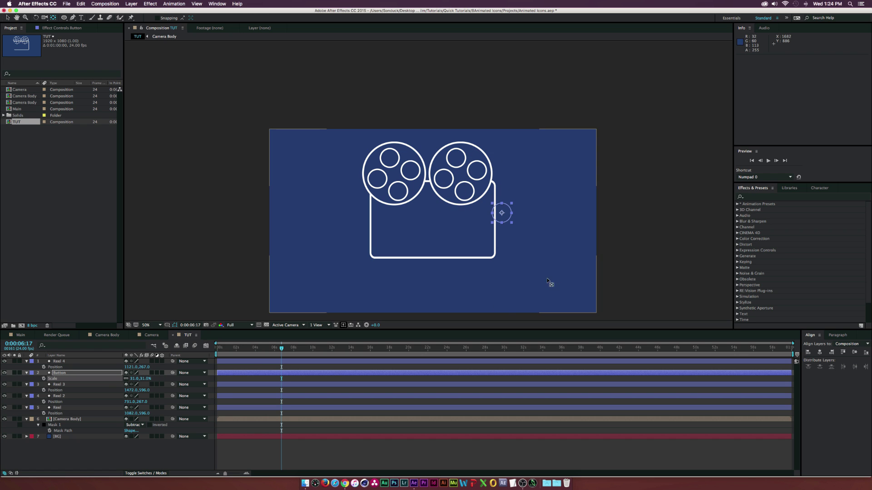
key(v)
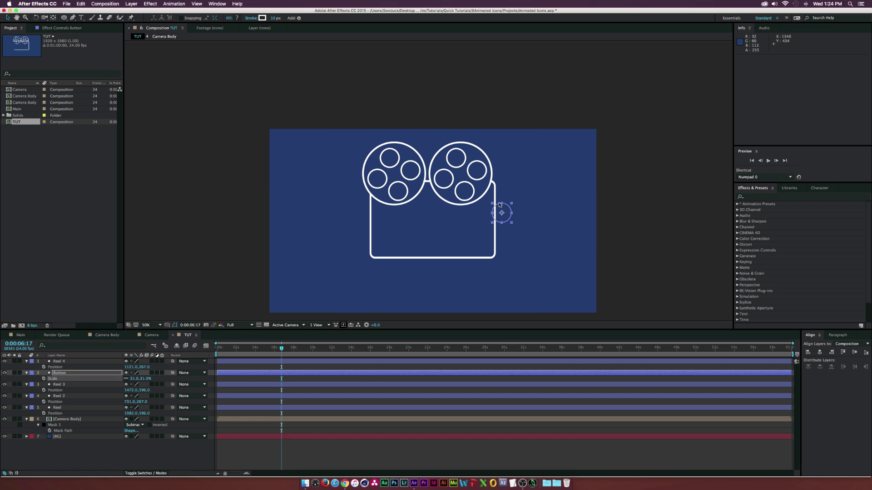
drag(502, 218, 387, 244)
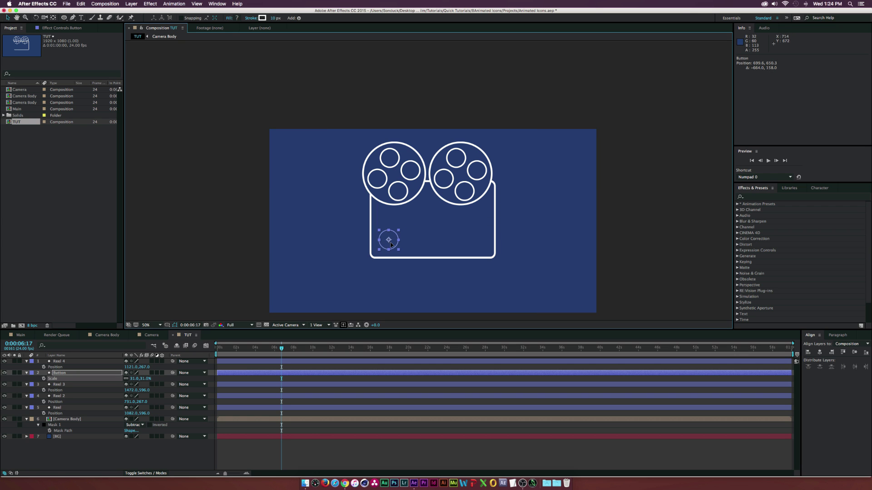
drag(134, 381, 132, 381)
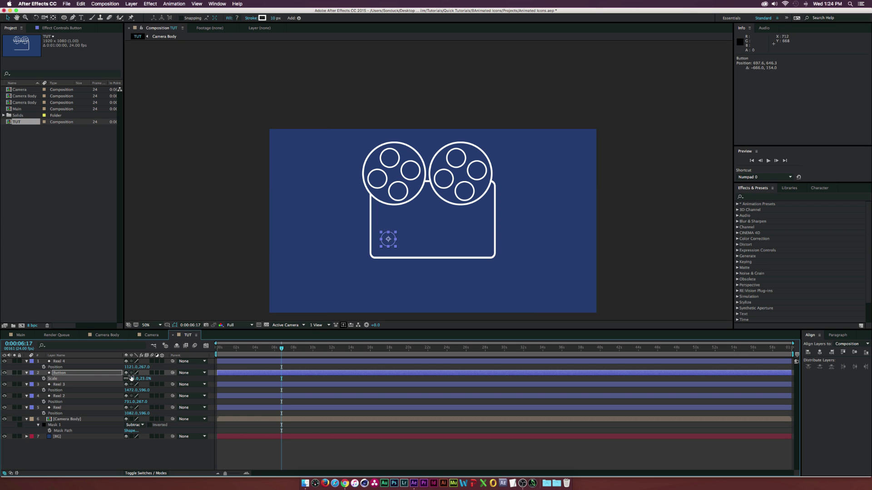
Set the Button circle's stroke width to 27, then collapse and deselect the layer.
key(u)
key(u)
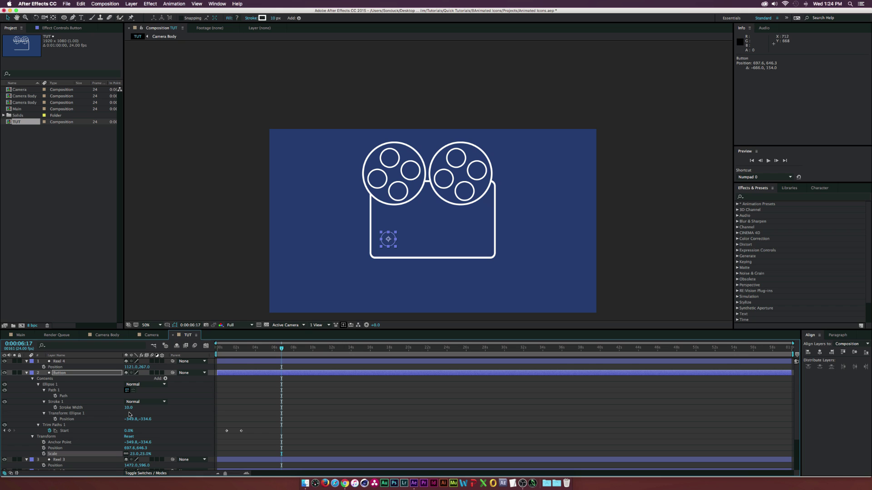
drag(129, 408, 136, 408)
click(181, 416)
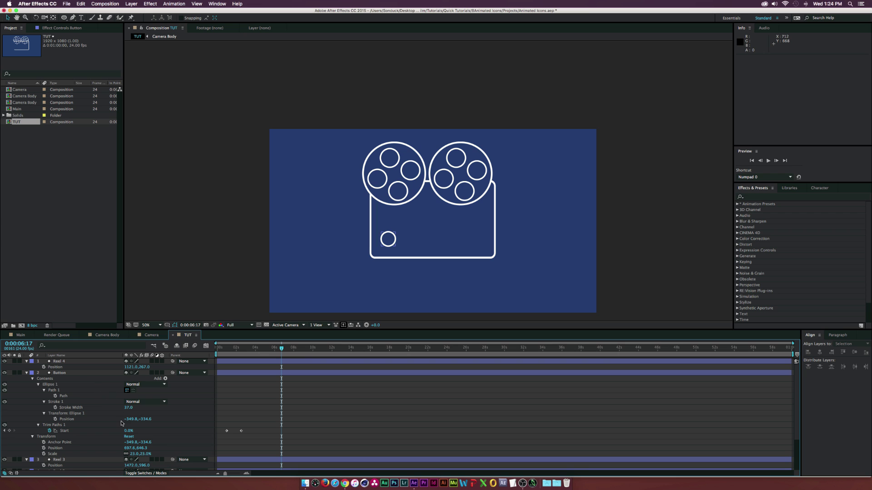
drag(126, 408, 122, 408)
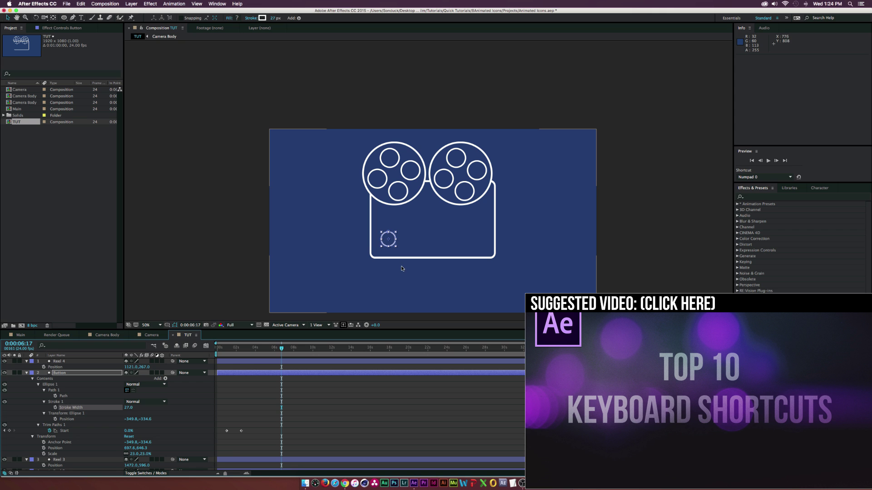
click(54, 374)
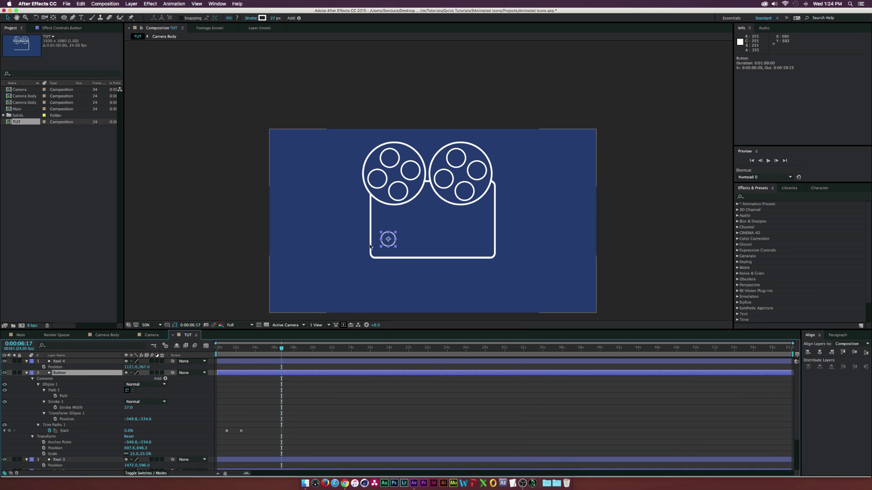
click(26, 373)
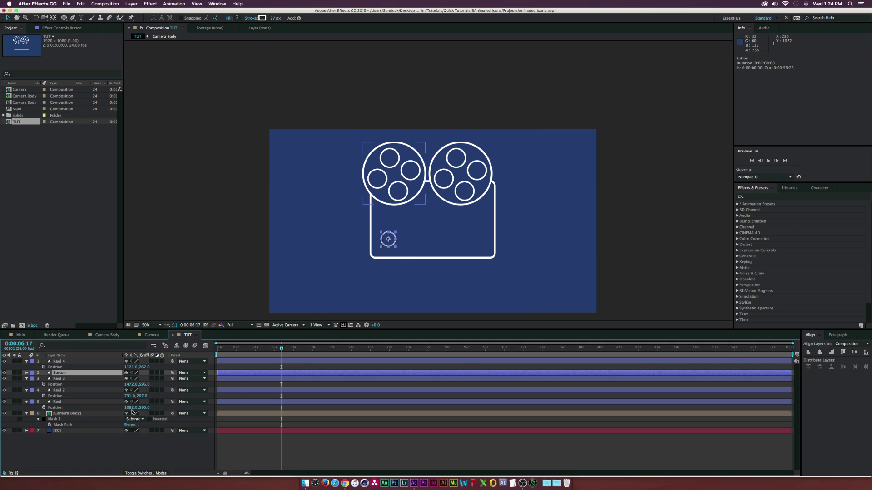
key(F2)
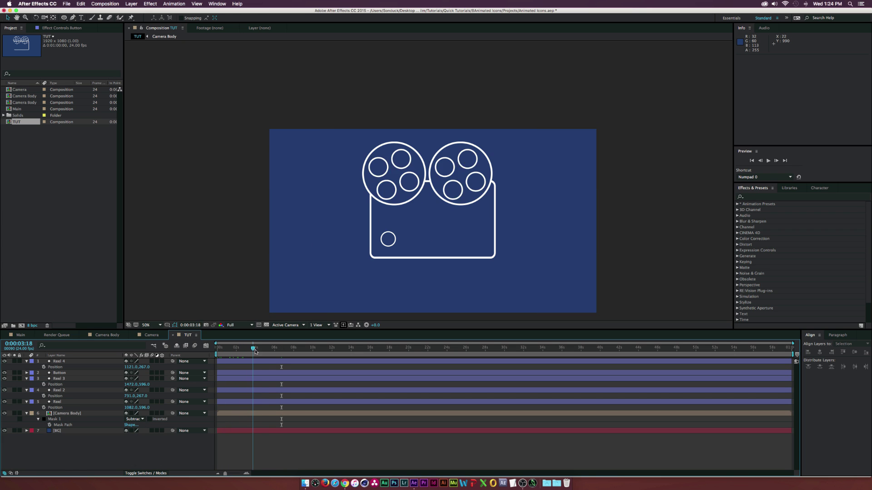
Draw the lens's upper half with the Pen tool: from the body's left edge outward, flaring up, then straight down past the start level.
click(73, 18)
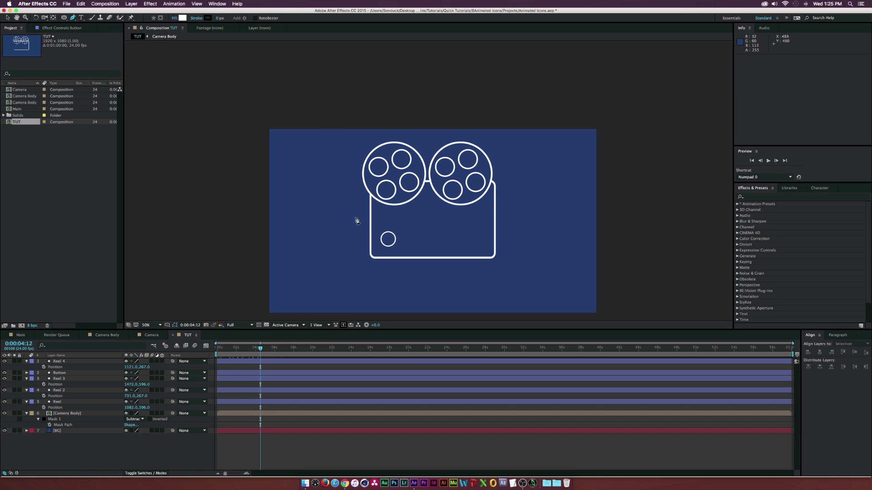
scroll(358, 224, up, 1)
key(space)
drag(314, 225, 396, 159)
key(g)
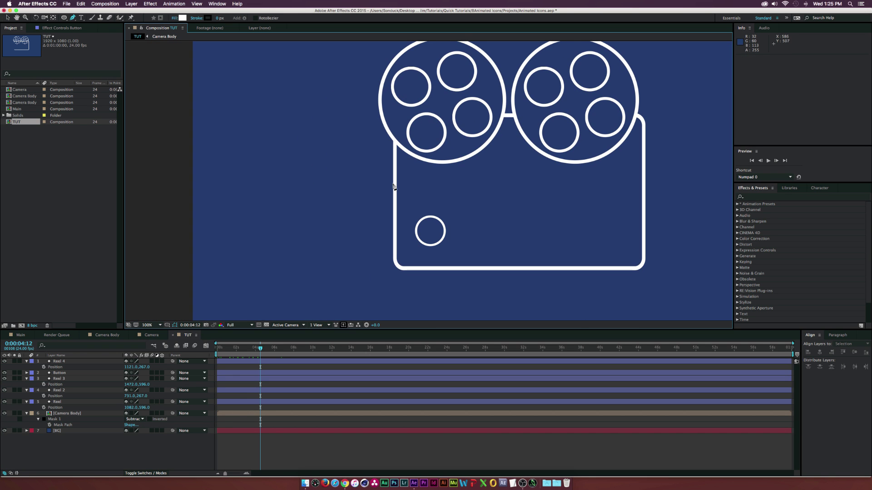
click(394, 174)
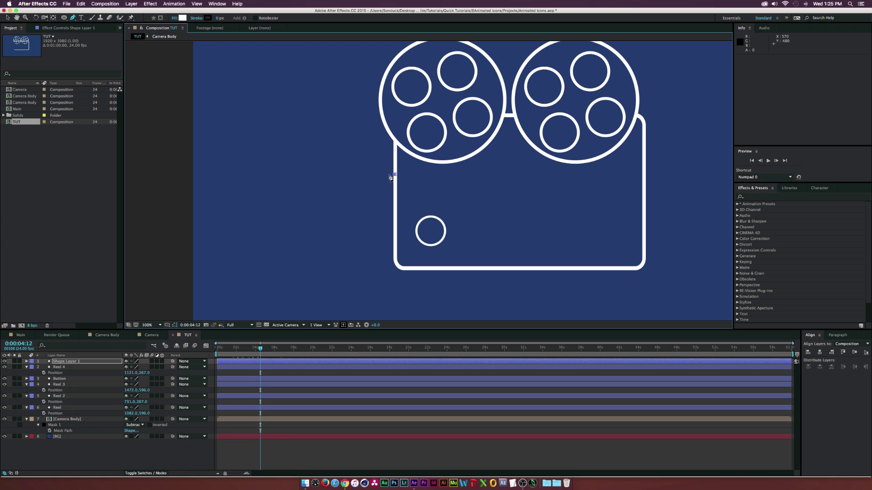
click(361, 175)
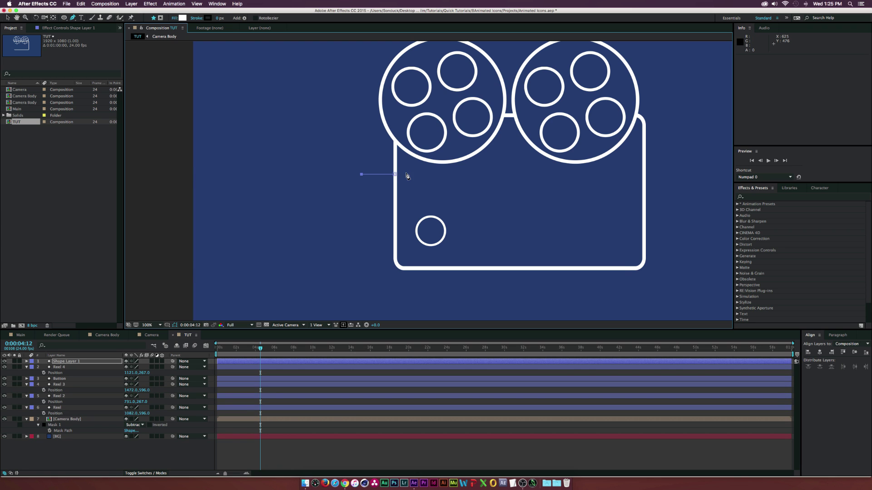
click(343, 149)
click(343, 202)
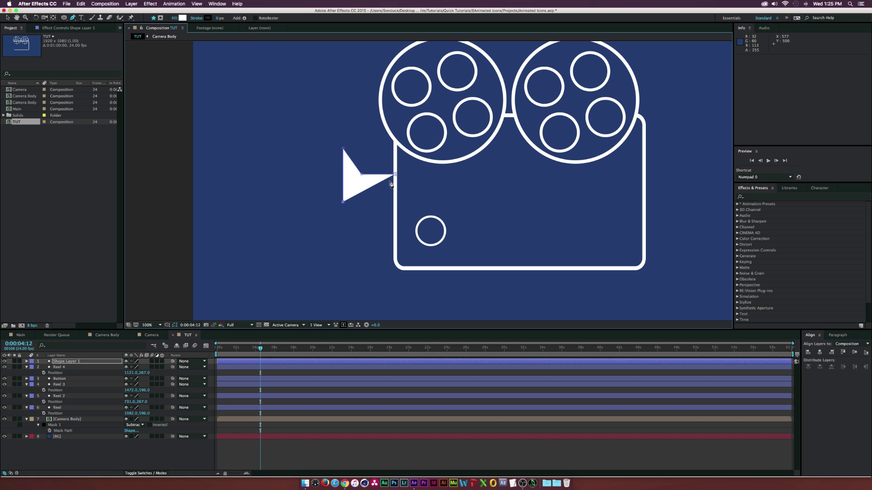
Delete the fill from the new lens shape.
click(27, 362)
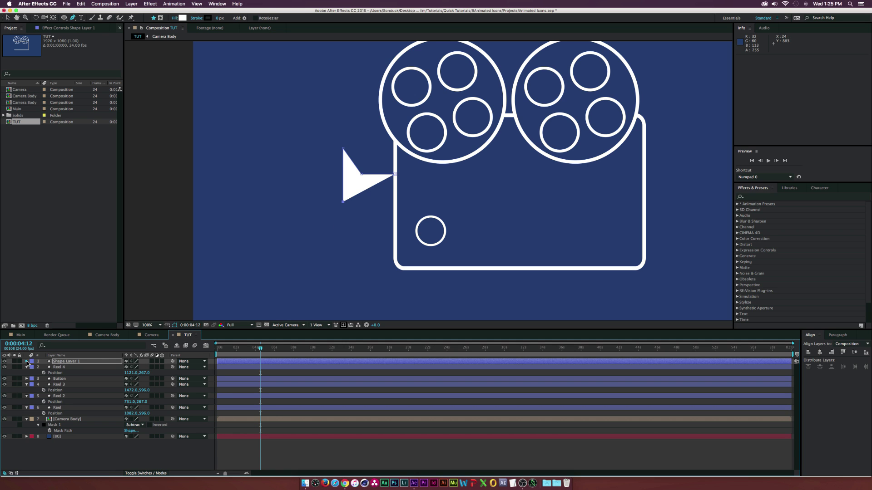
click(32, 367)
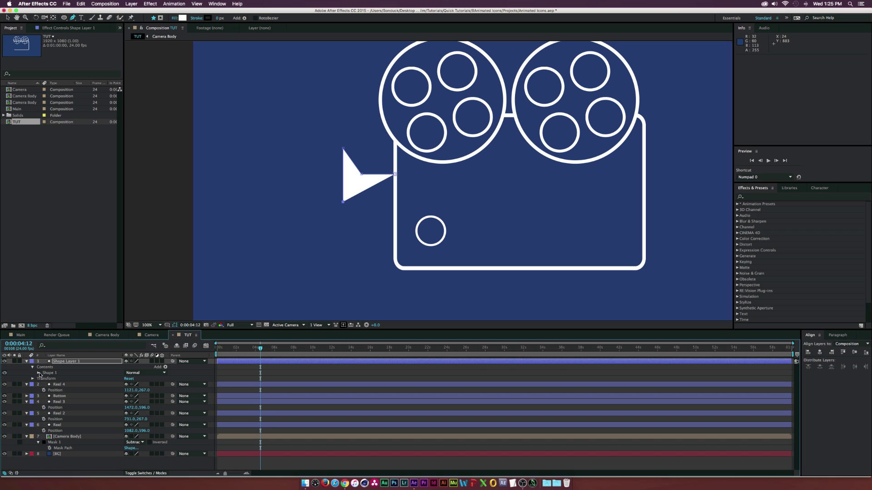
click(39, 373)
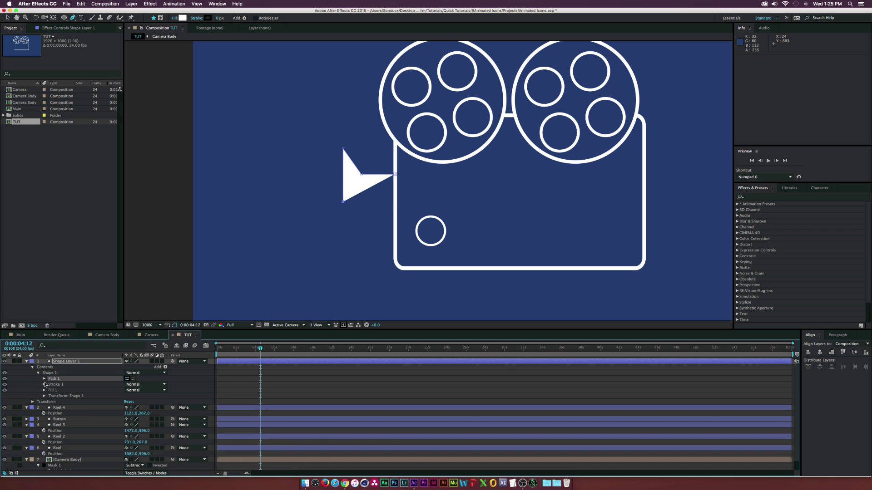
click(51, 391)
key(Delete)
Set the lens outline's stroke width to 12 and its stroke colour to white (FFFFFF).
click(44, 385)
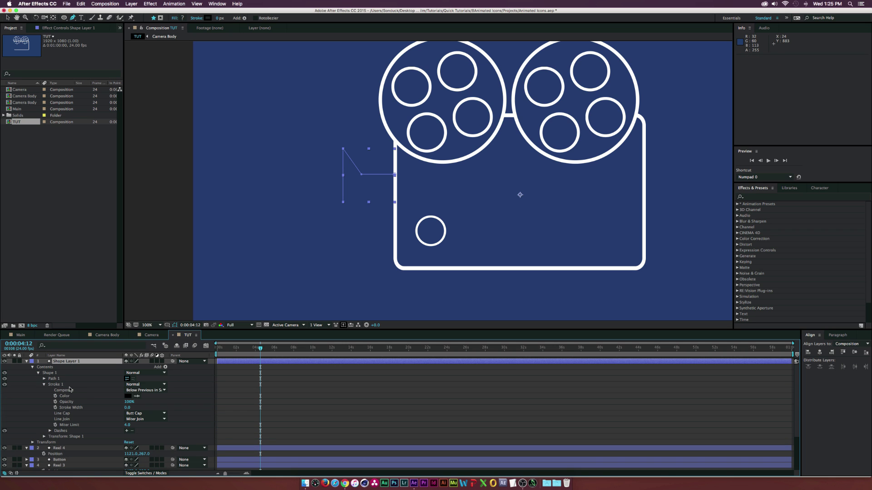
drag(127, 410, 131, 408)
click(132, 407)
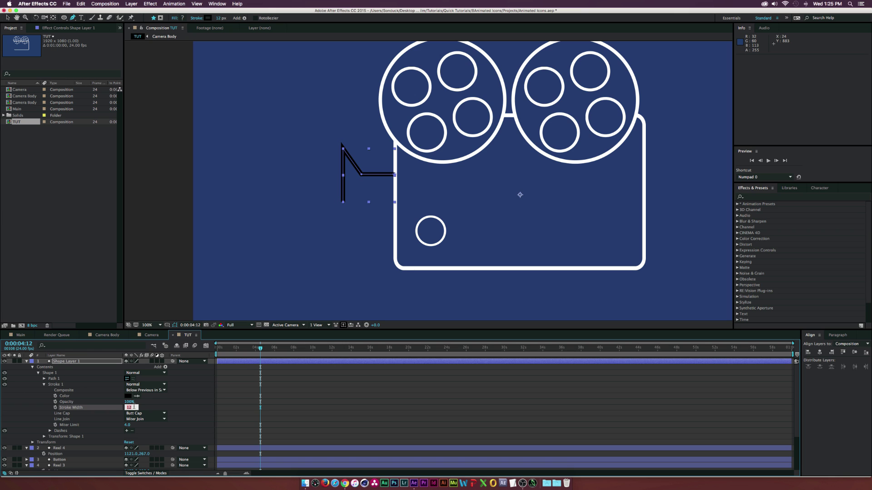
click(159, 405)
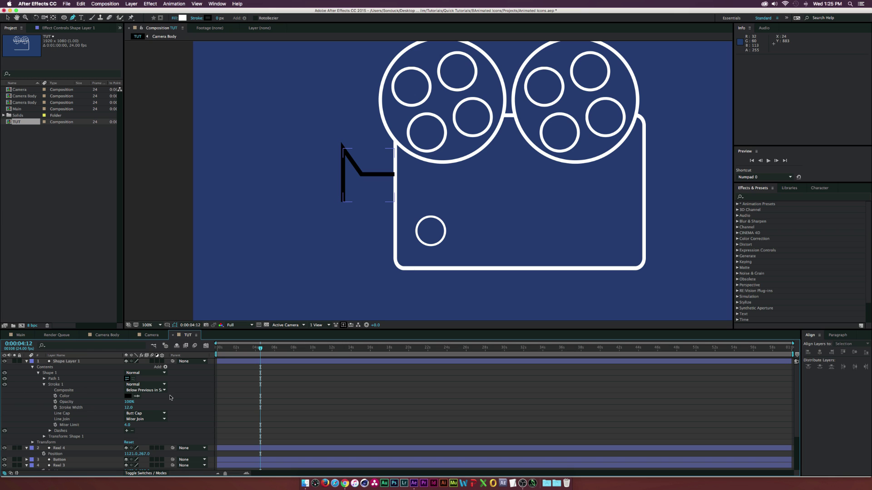
click(128, 397)
click(242, 92)
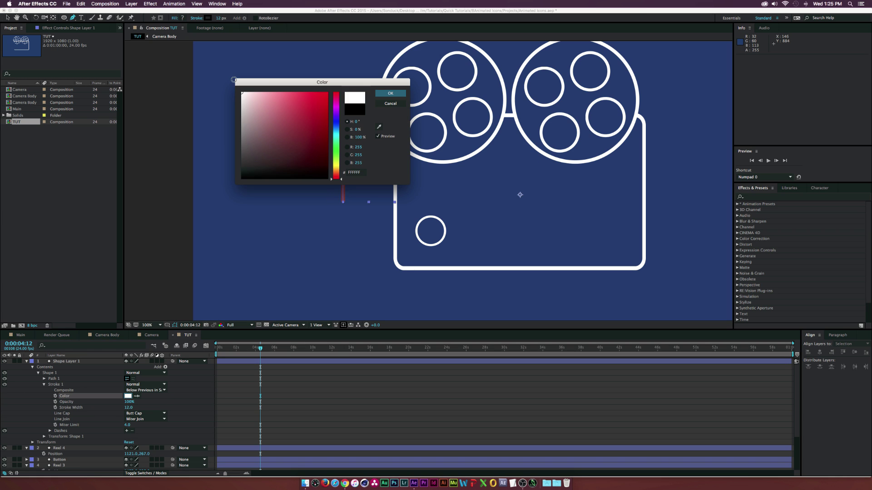
click(391, 93)
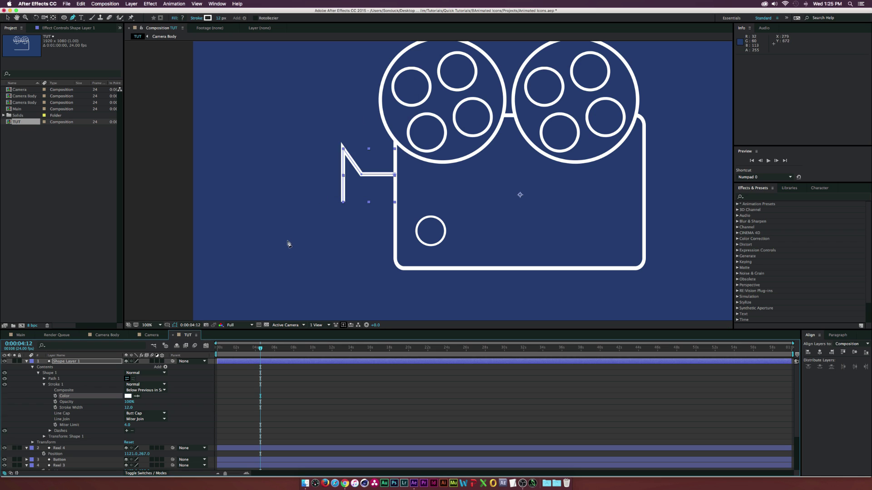
Duplicate the lens path within its shape group and move the copy straight down below the original.
click(43, 379)
click(53, 379)
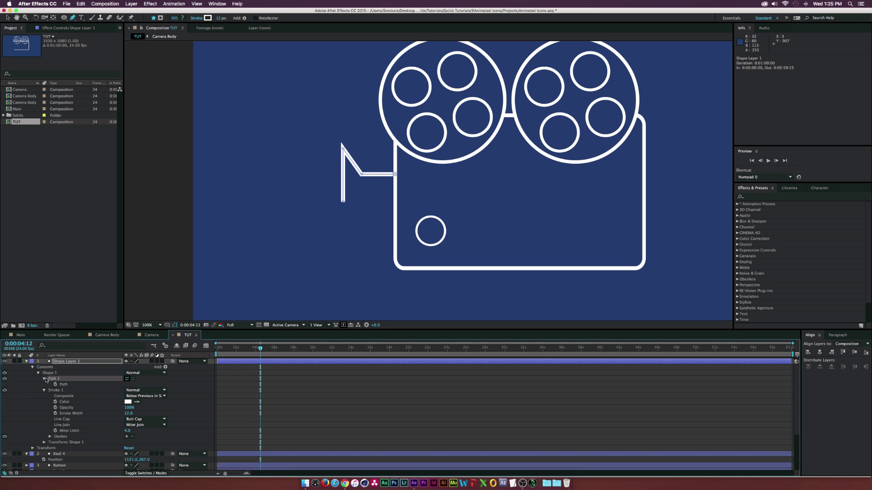
click(43, 379)
key(super+d)
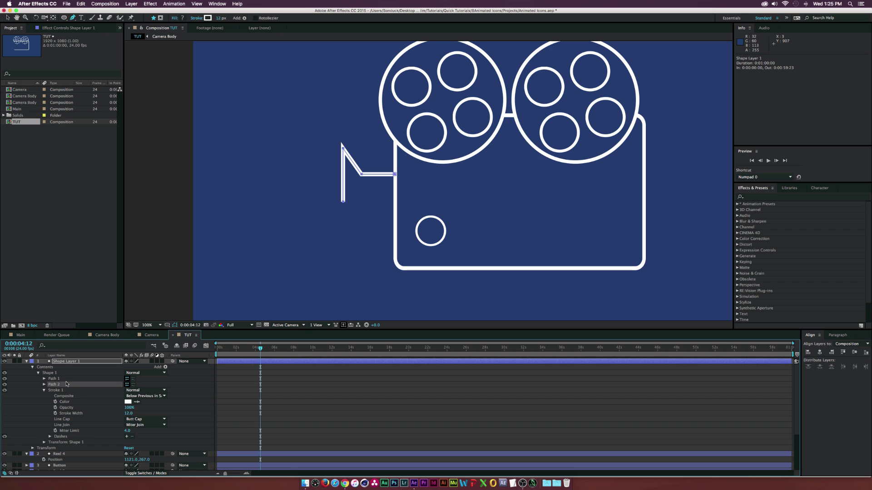
key(v)
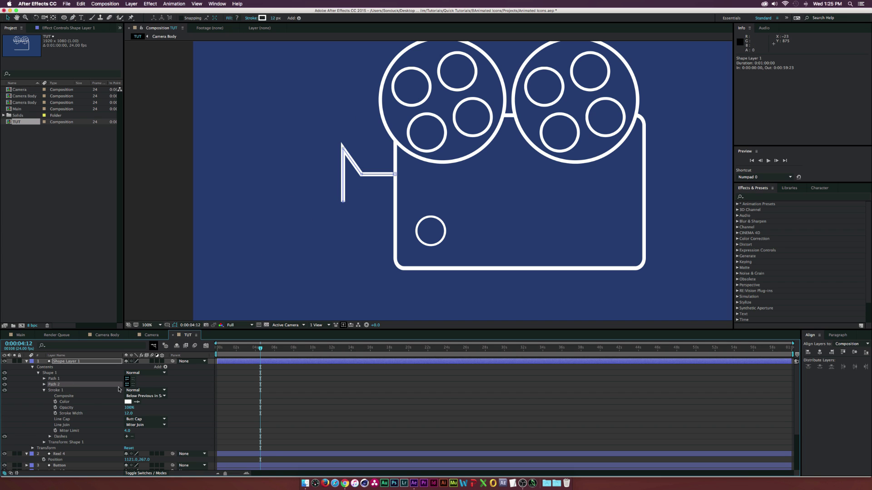
click(45, 384)
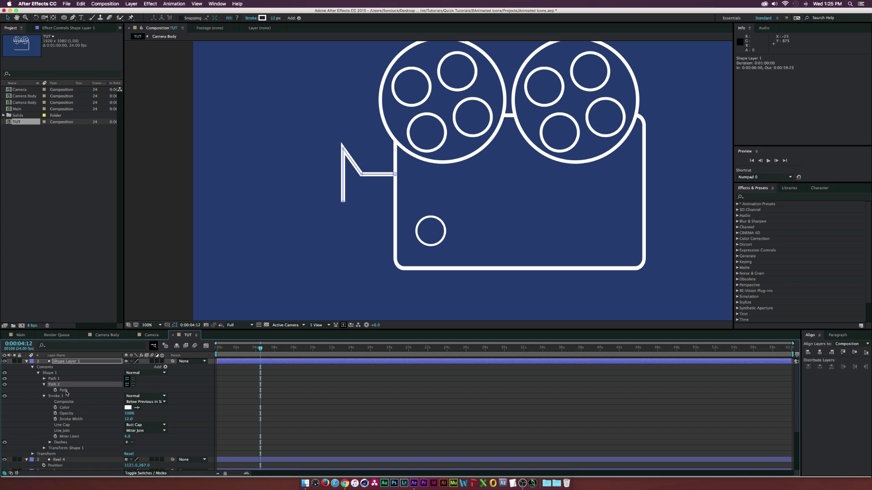
click(66, 391)
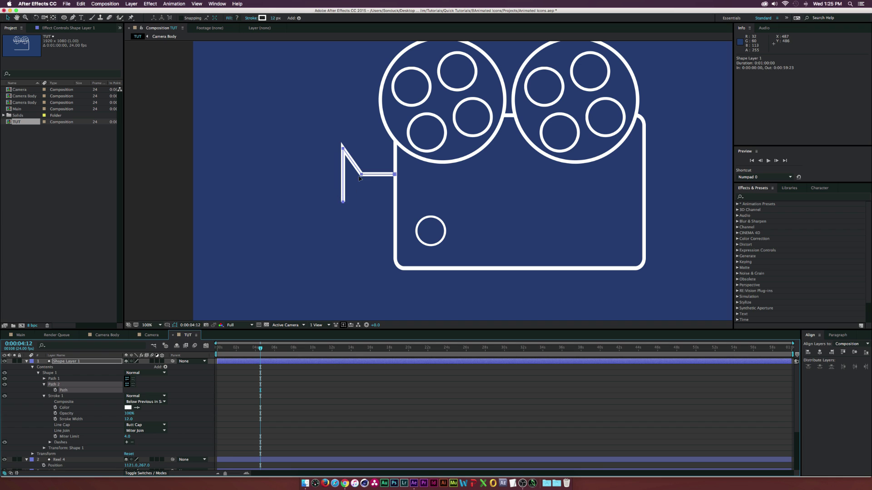
drag(362, 177, 359, 237)
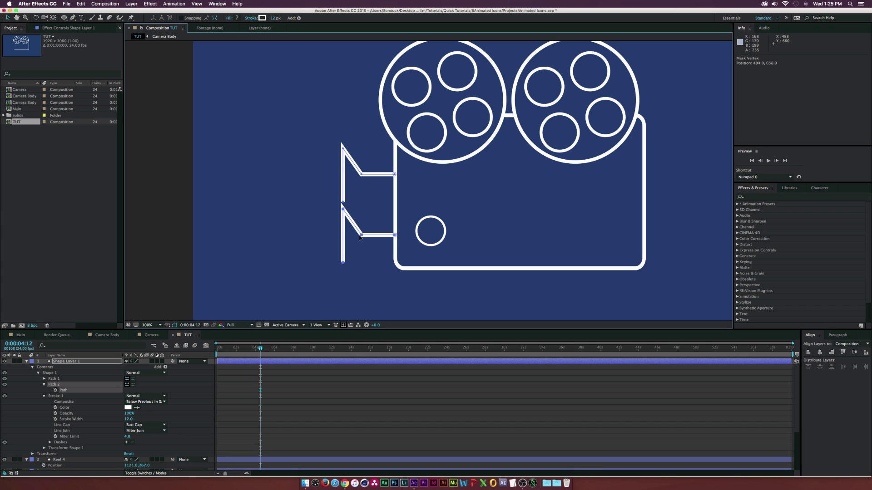
Flip the copied lens path vertically and move it up to meet the original as the lens's mirrored lower half.
double_click(360, 237)
drag(367, 209, 364, 319)
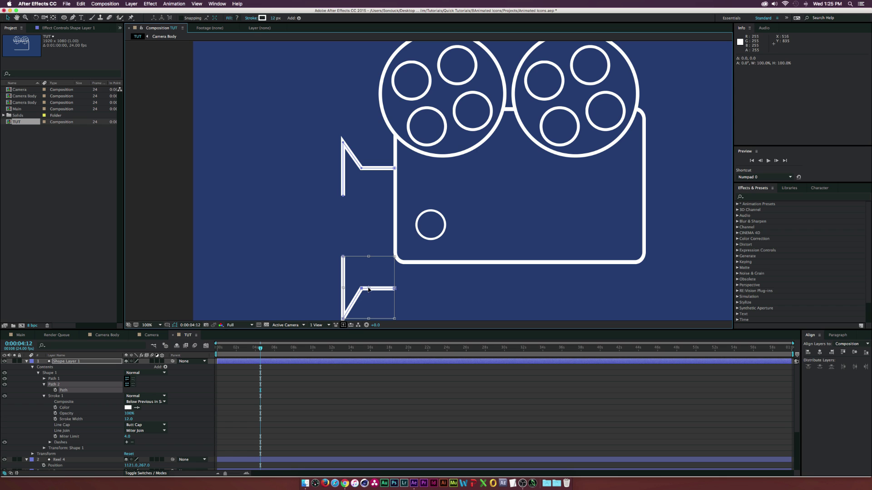
drag(368, 289, 385, 222)
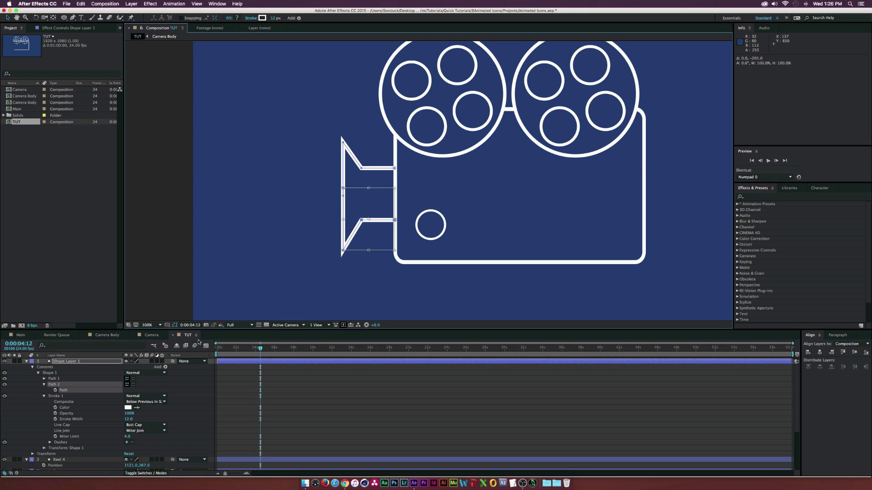
Raise the whole lens layer slightly along the camera body, to position 960, 514.
click(78, 361)
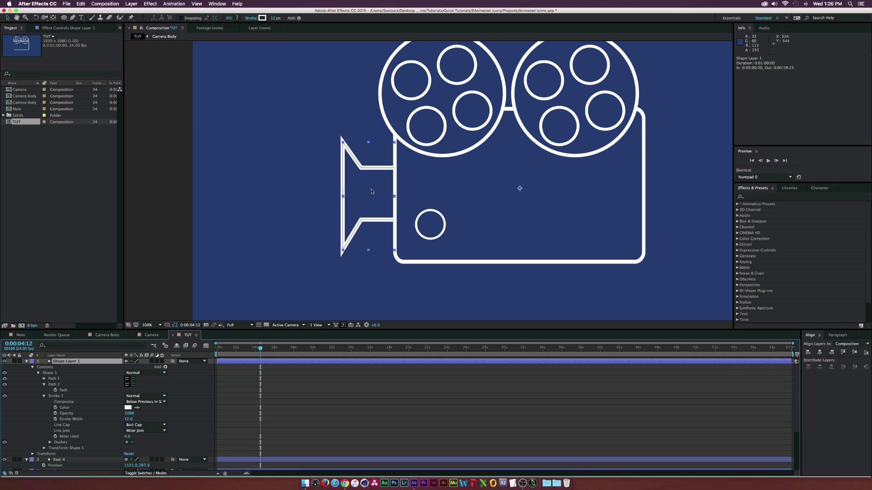
key(u)
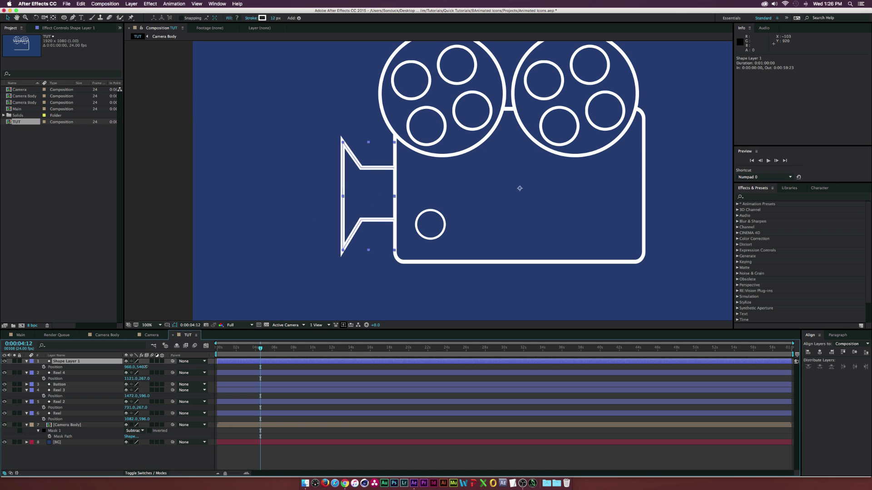
drag(146, 367, 137, 367)
click(93, 381)
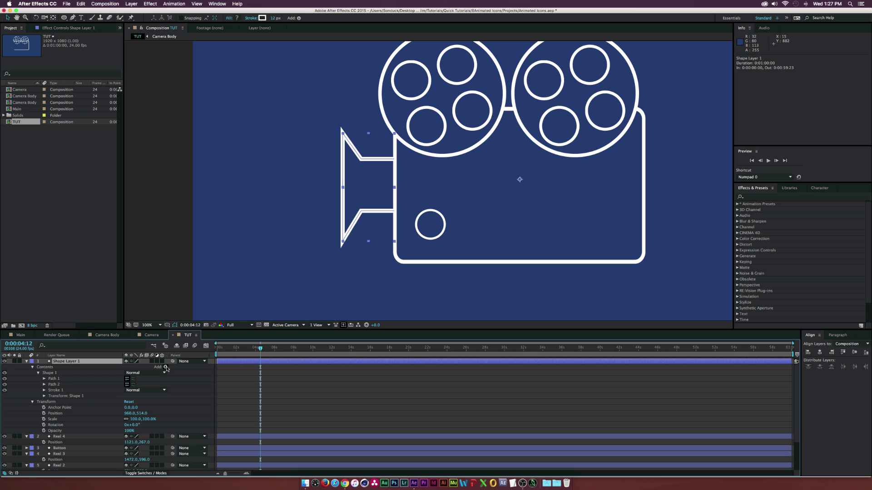
Add Trim Paths to the lens layer's contents and expand its settings.
click(166, 368)
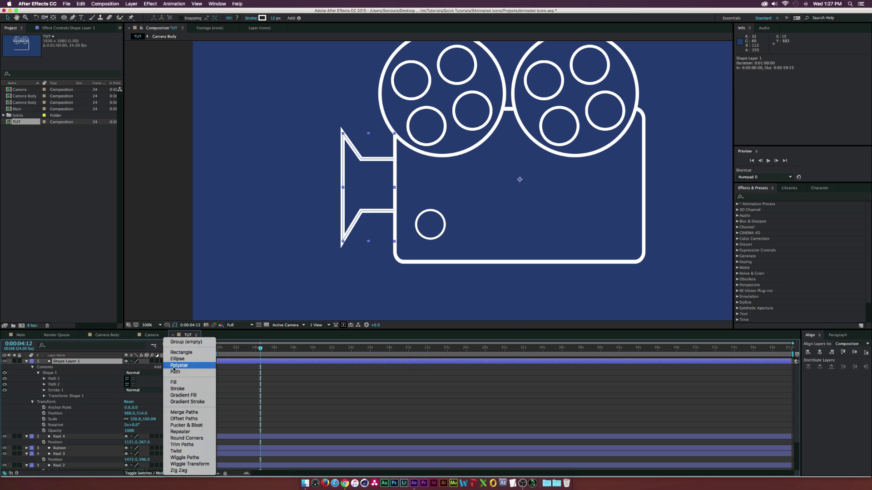
click(182, 444)
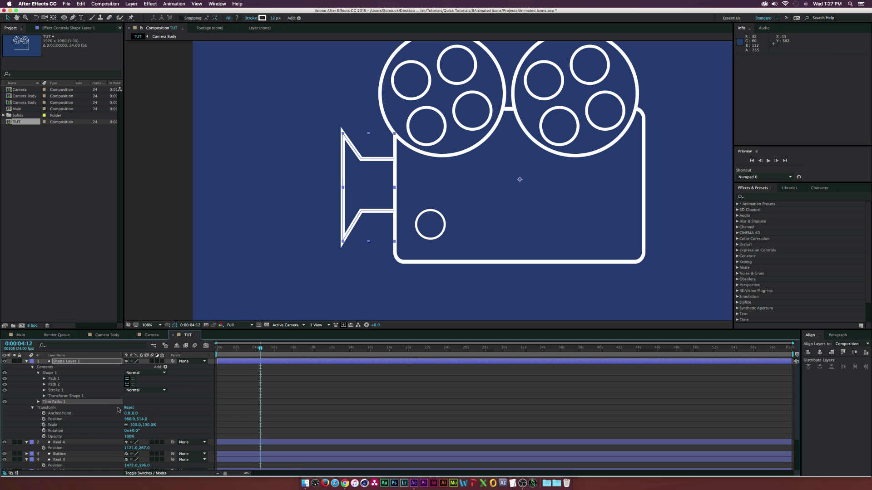
click(38, 402)
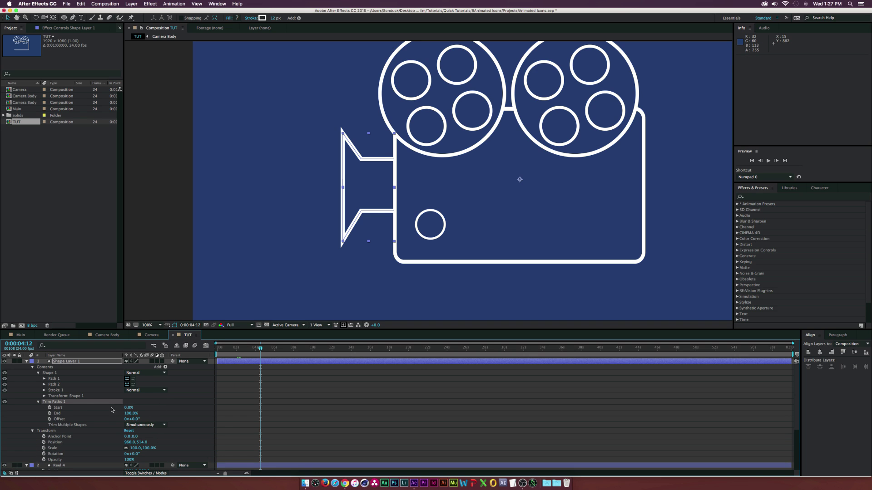
Keyframe the lens's Trim Paths End from 0% at 0:00:02:09 to 100% about a second later, then collapse Trim Paths and deselect the layer.
drag(130, 415, 90, 415)
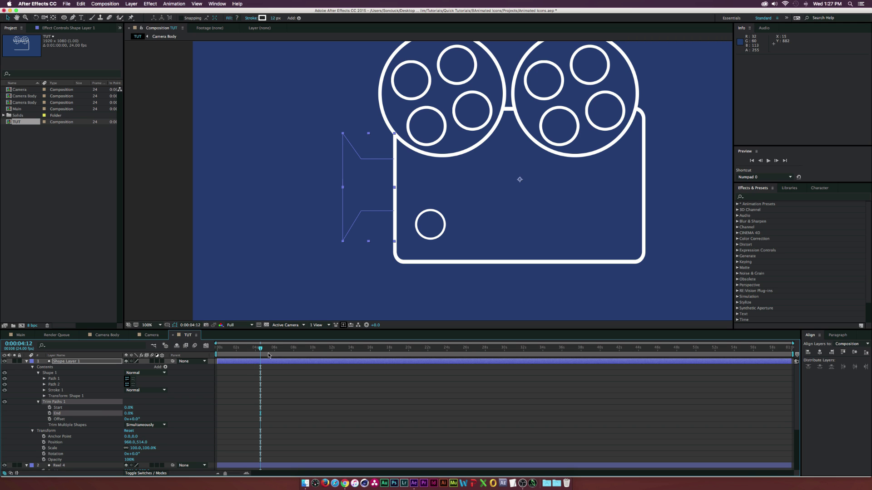
click(240, 348)
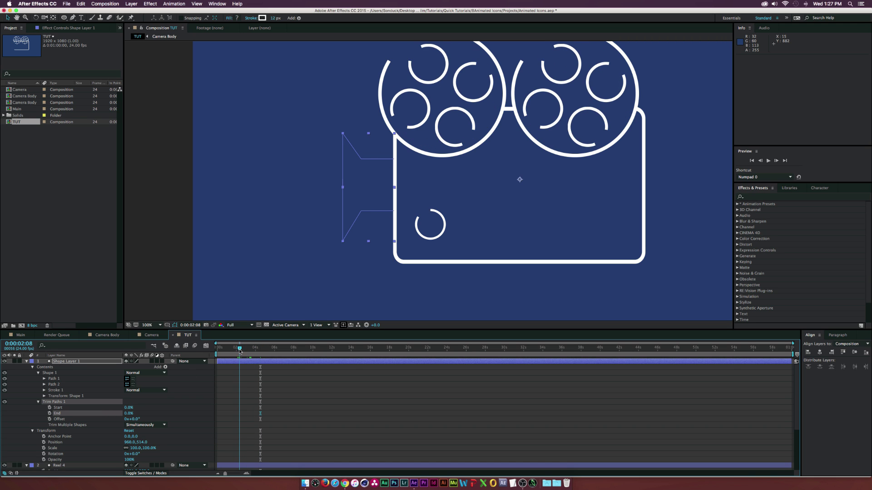
click(49, 414)
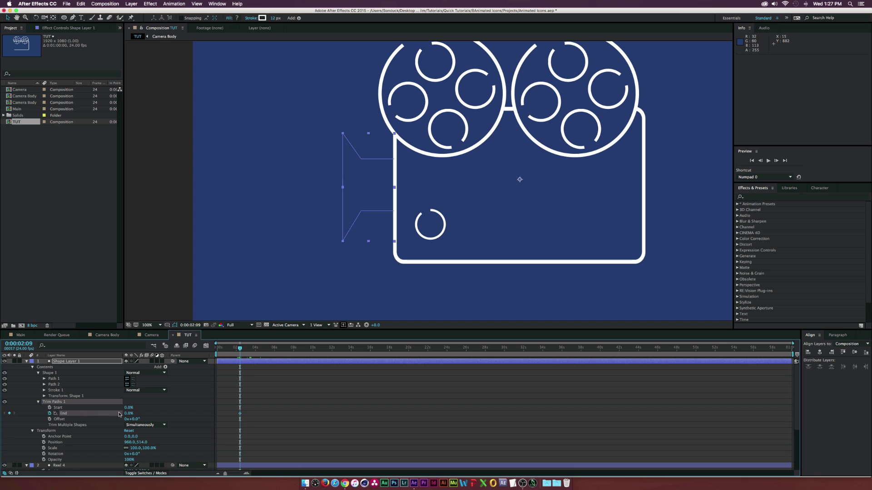
drag(241, 348, 250, 349)
drag(127, 414, 179, 414)
drag(241, 348, 252, 350)
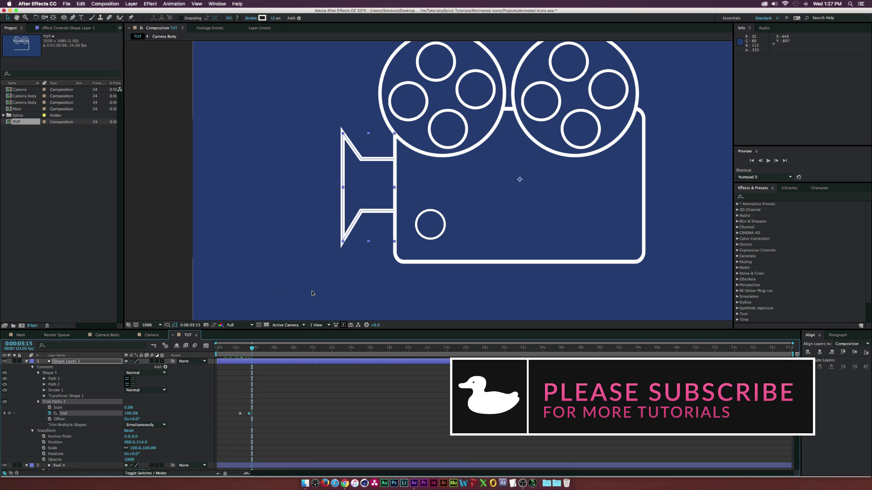
click(97, 402)
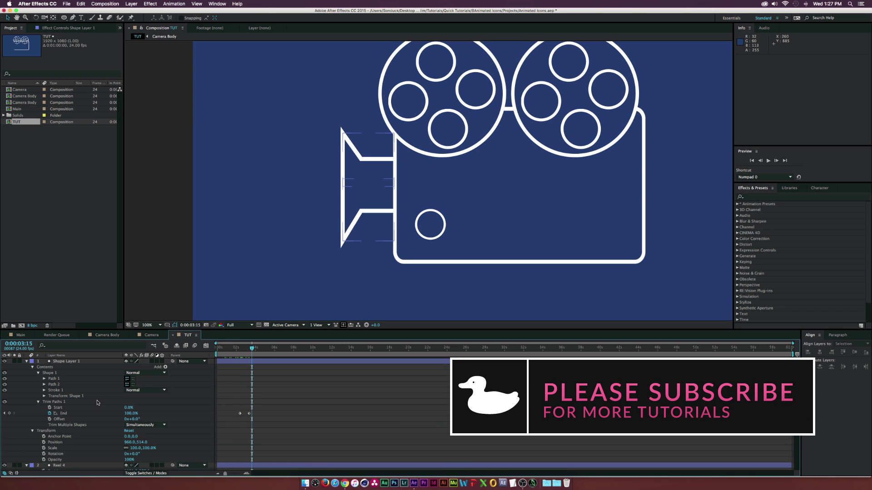
click(38, 402)
Draw a straight horizontal line with the Pen tool just above the camera body's bottom edge, spanning most of its width.
key(g)
click(8, 17)
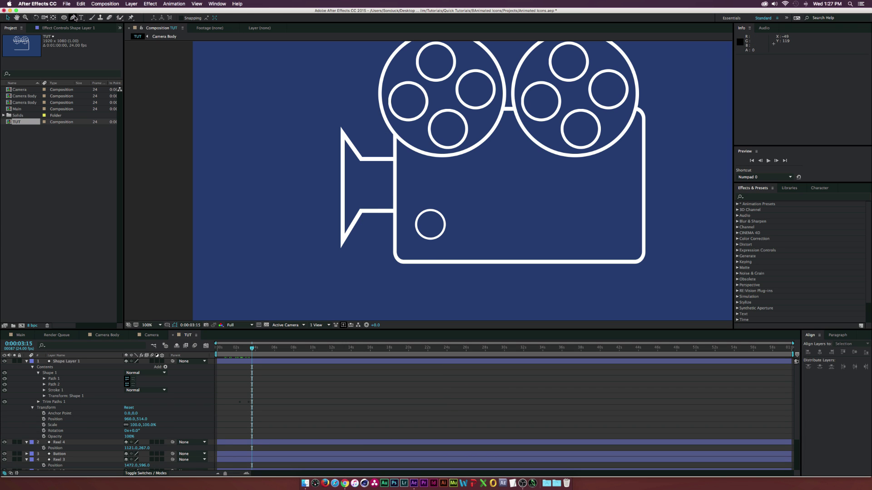
click(73, 18)
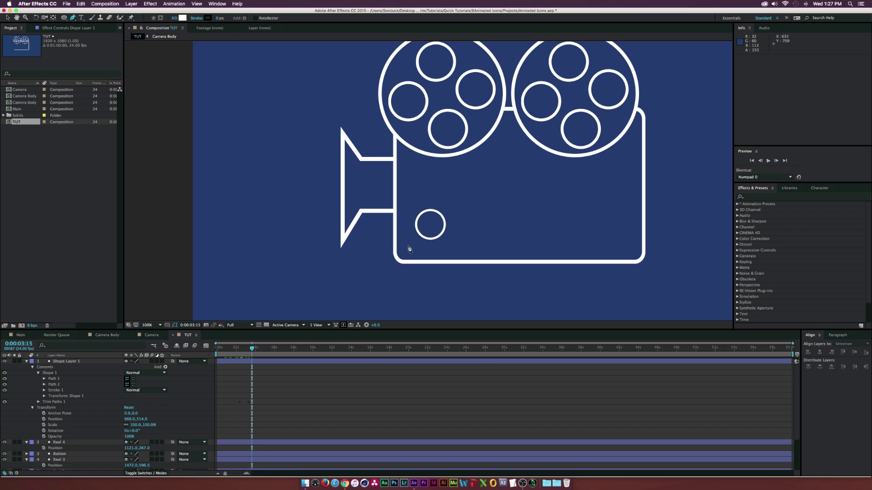
click(417, 249)
click(625, 249)
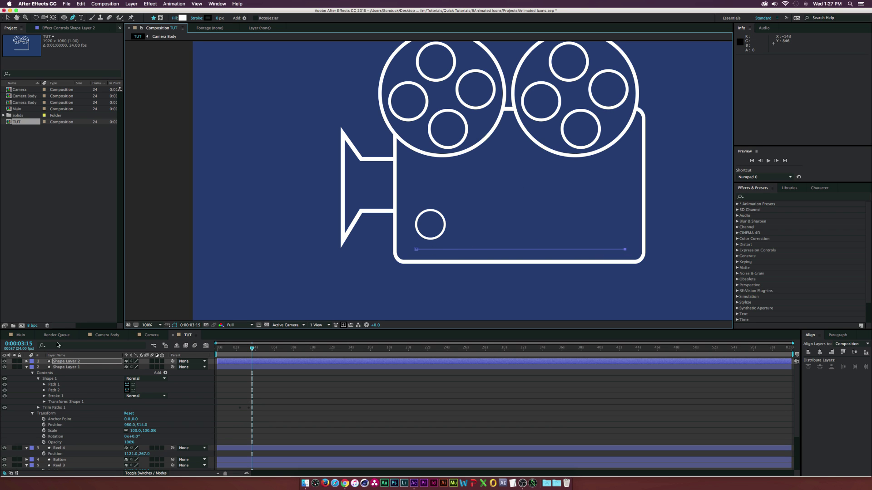
Remove the fill from the new horizontal line layer and set its stroke width to 7.
click(27, 362)
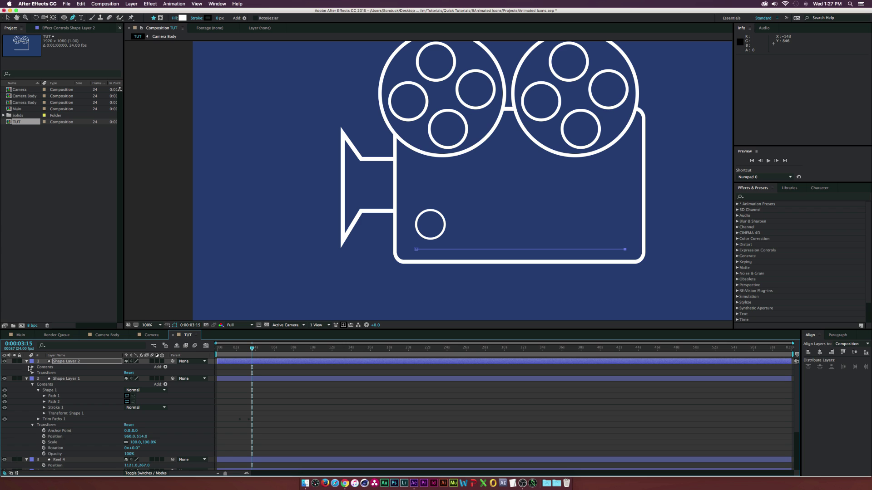
click(32, 367)
click(39, 373)
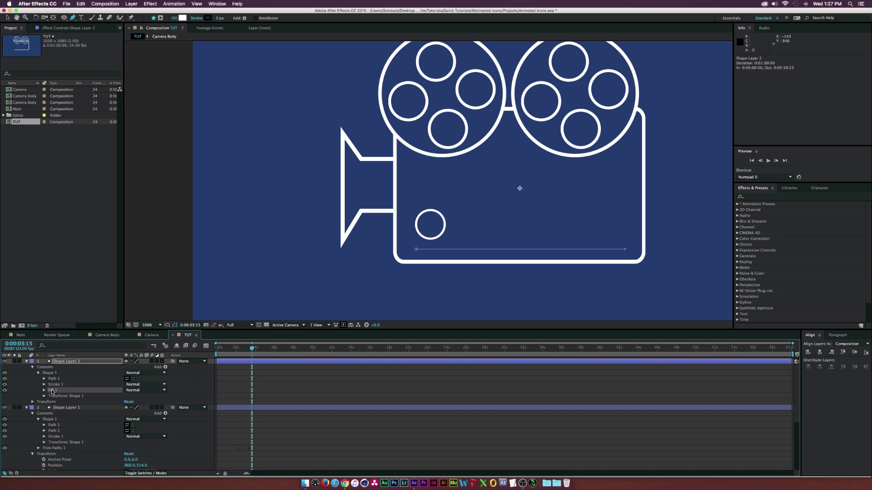
click(44, 385)
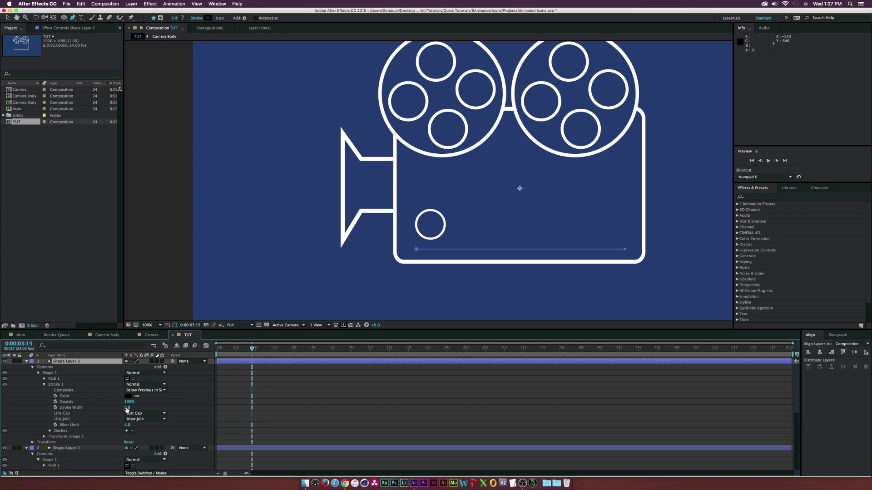
text(7)
key(Return)
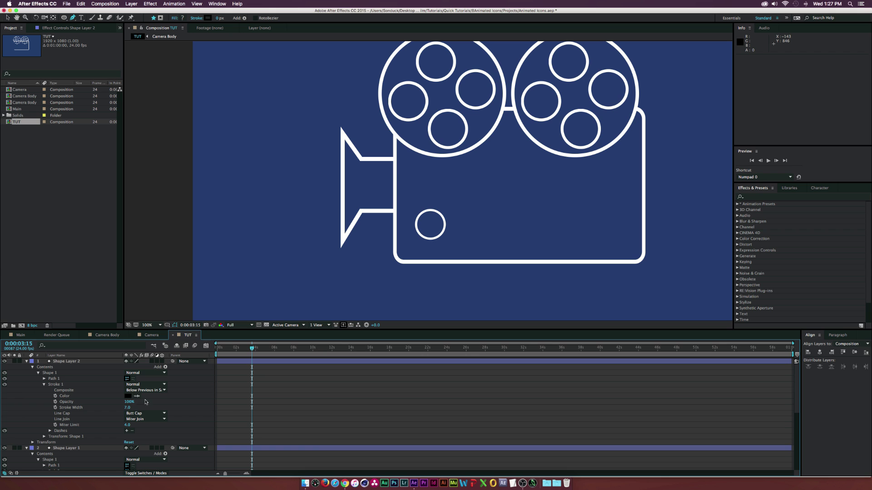
Set the horizontal line's stroke color to white (FFFFFF) and its line cap to Round Cap.
click(128, 396)
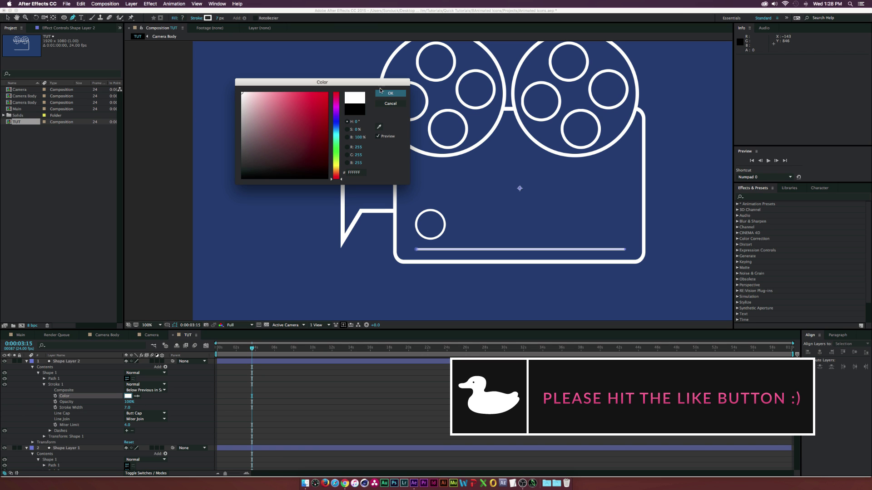
click(390, 93)
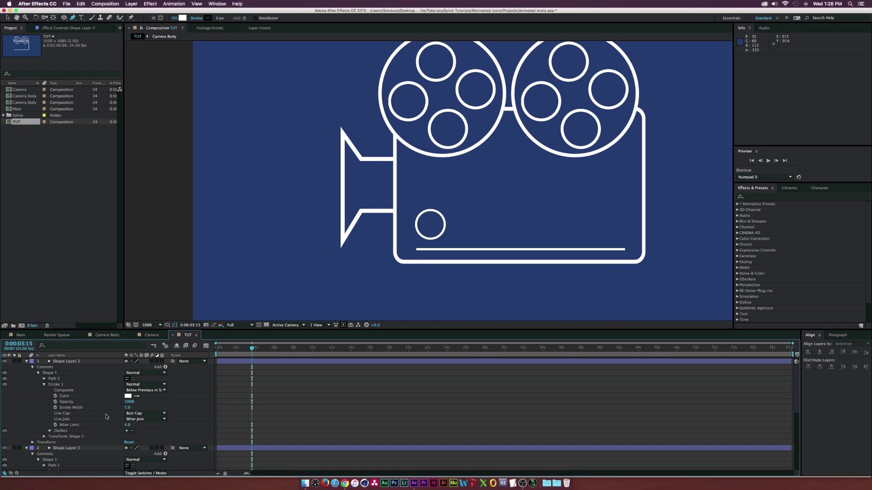
click(145, 413)
click(141, 420)
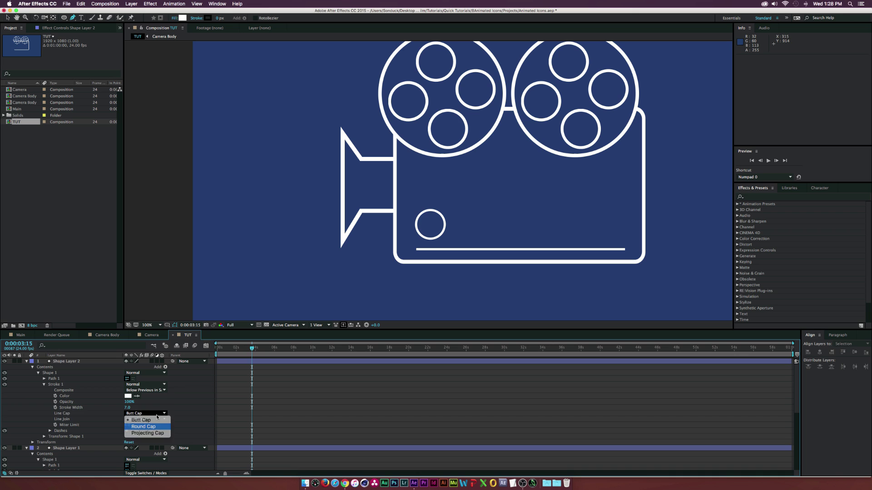
click(180, 405)
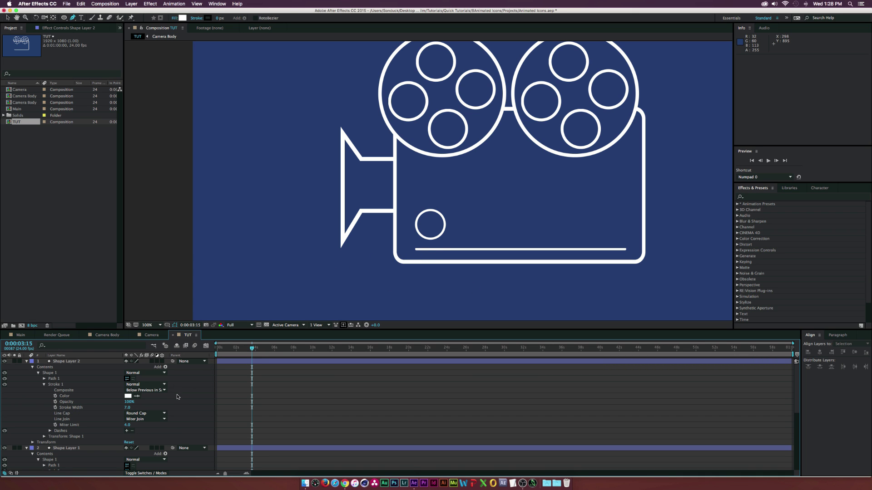
Add Trim Paths to the horizontal line layer and set its Start to 100%.
click(164, 366)
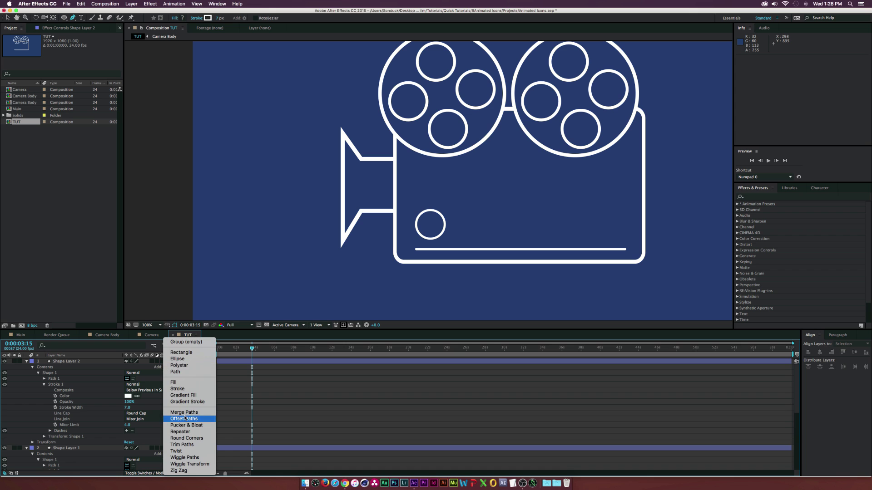
click(184, 444)
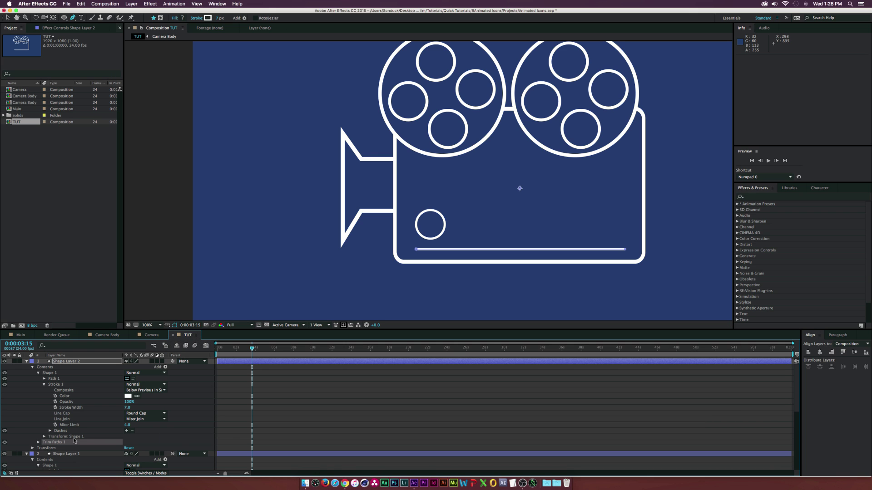
click(38, 442)
drag(129, 450, 188, 447)
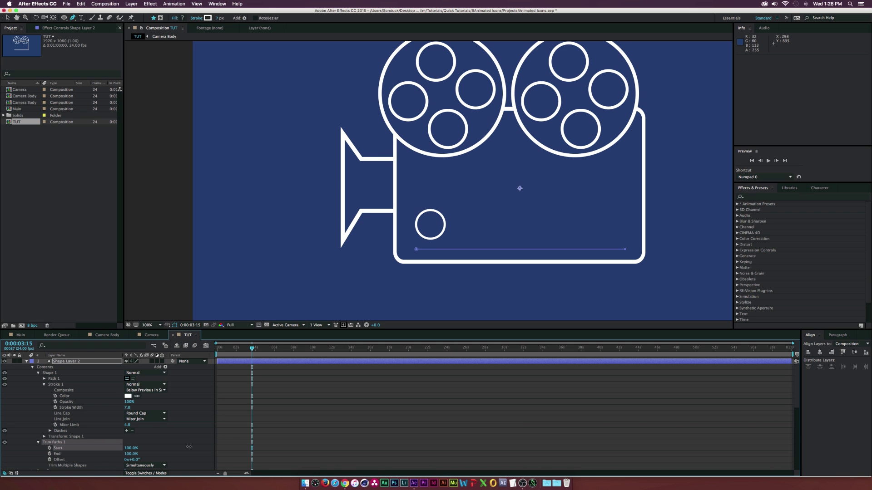
Keyframe the line's Trim Paths Start from 100% at 0:00:02:13 to 0% at 0:00:03:09, and collapse the layers' properties.
click(243, 349)
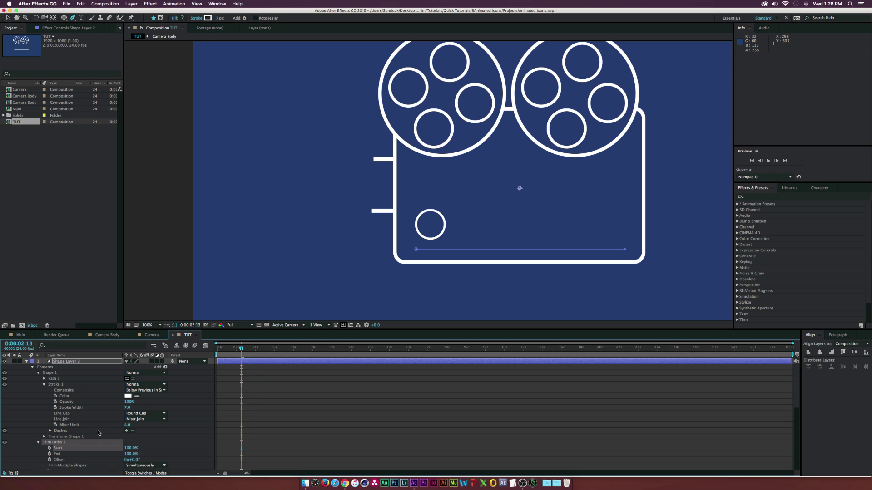
drag(242, 350, 249, 350)
drag(129, 448, 78, 449)
click(180, 435)
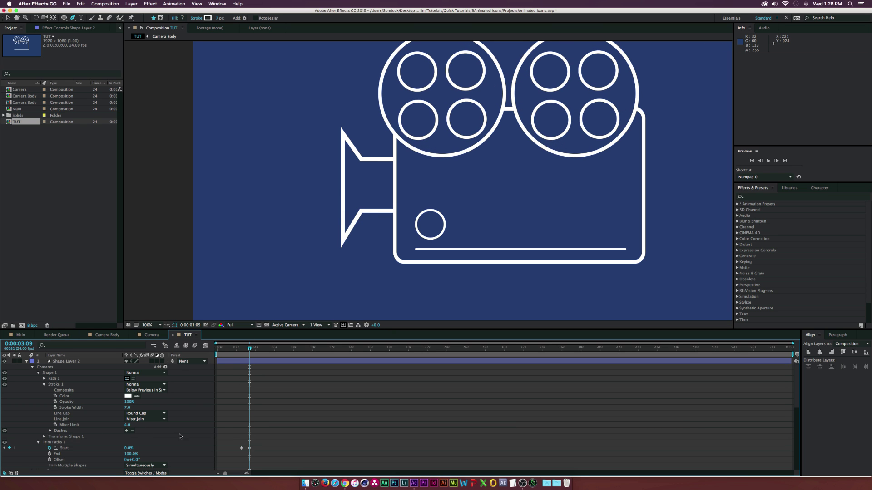
key(u)
key(u)
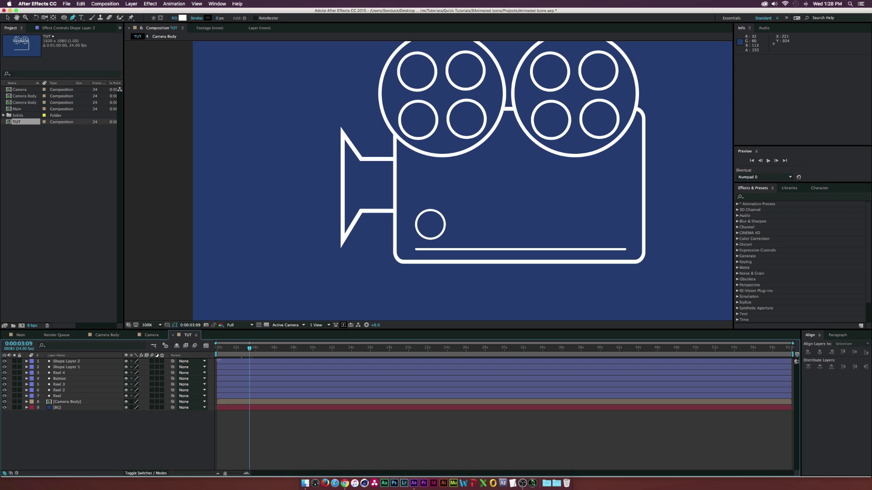
Review the whole icon animation from the first frame to about 0:00:04:14.
key(Home)
key(comma)
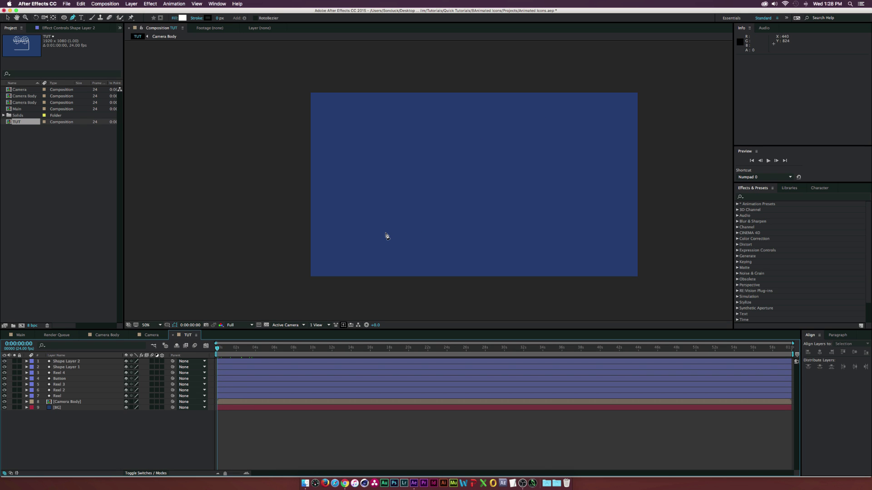
drag(219, 353, 261, 354)
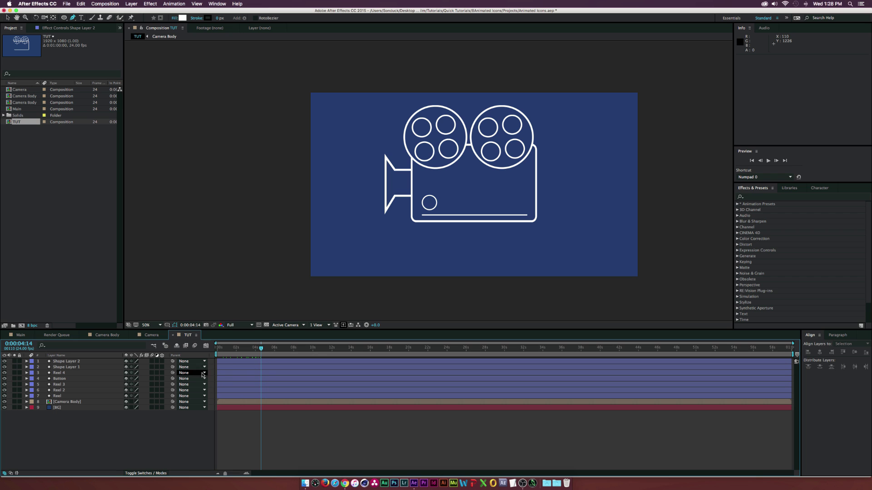
Reveal the keyframes of all seven shape layers and apply Easy Ease to their trim keyframes and the reels' last rotation keyframes.
click(61, 397)
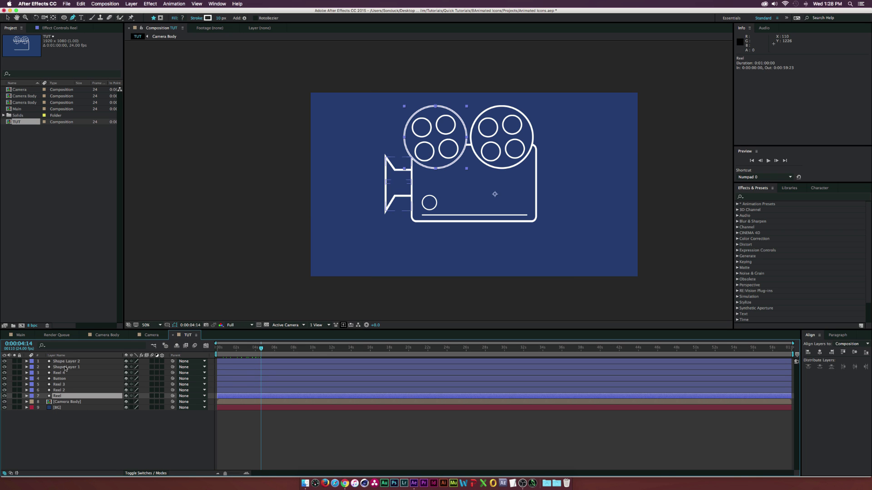
shift+click(67, 362)
key(u)
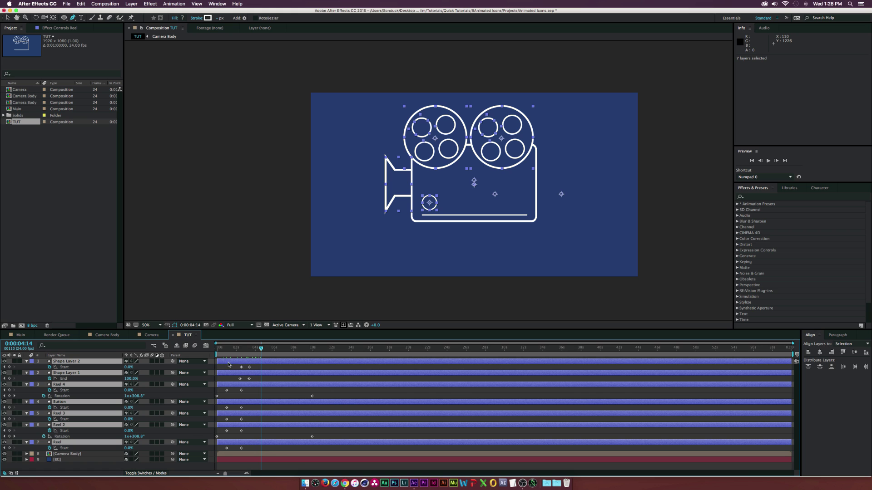
drag(217, 367, 333, 452)
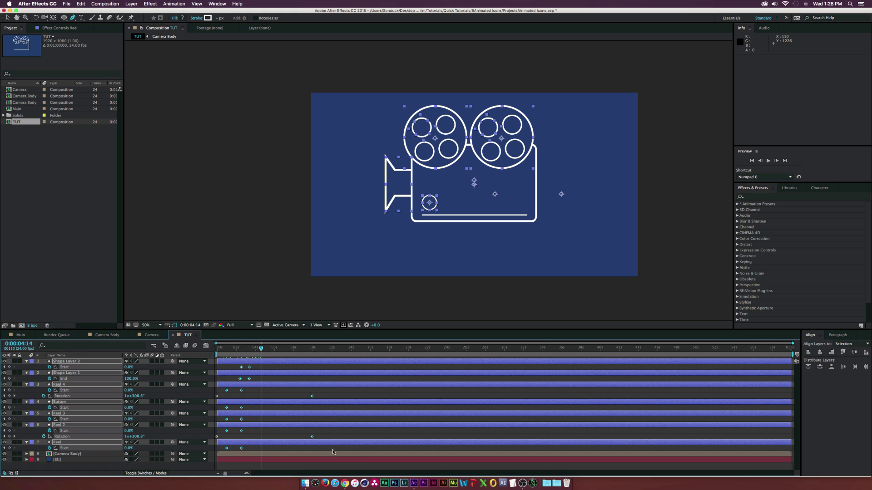
key(F9)
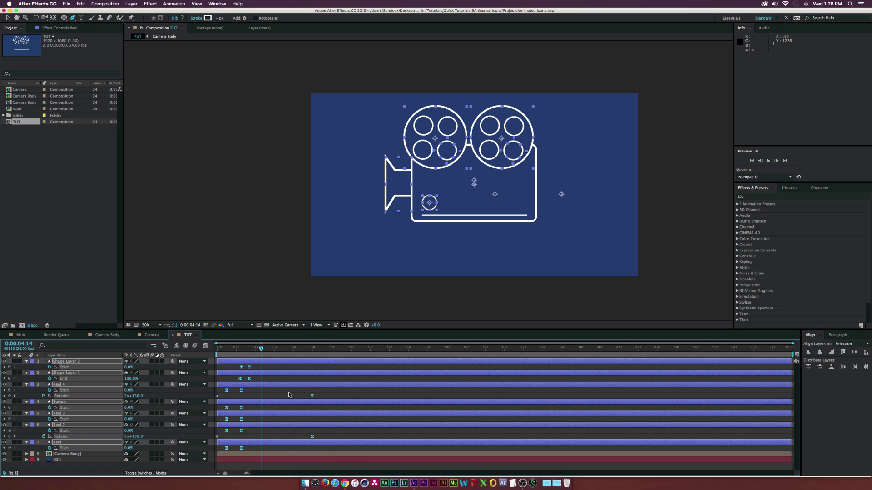
click(250, 396)
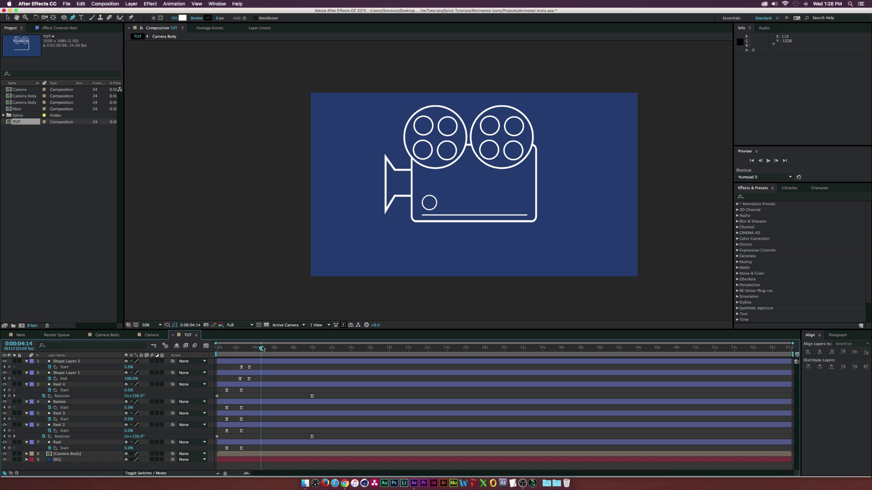
Copy the trim keyframes of Shape Layer 2 and Shape Layer 1 and paste them on the same layers at 0:00:05:14.
key(space)
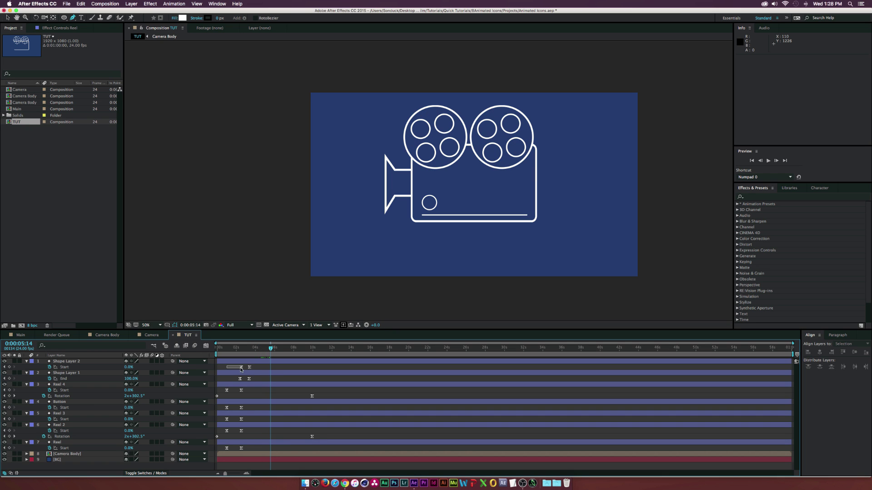
drag(241, 368, 183, 430)
key(super+c)
key(super+v)
click(253, 380)
key(ctrl+v)
Duplicate the Trim Paths Start keyframes of Reel 4, Button, Reel 3, Reel 2 and Reel on their own layers at 0:00:05:14.
key(super+c)
key(super+v)
key(super+c)
key(super+v)
key(super+c)
key(super+v)
key(super+c)
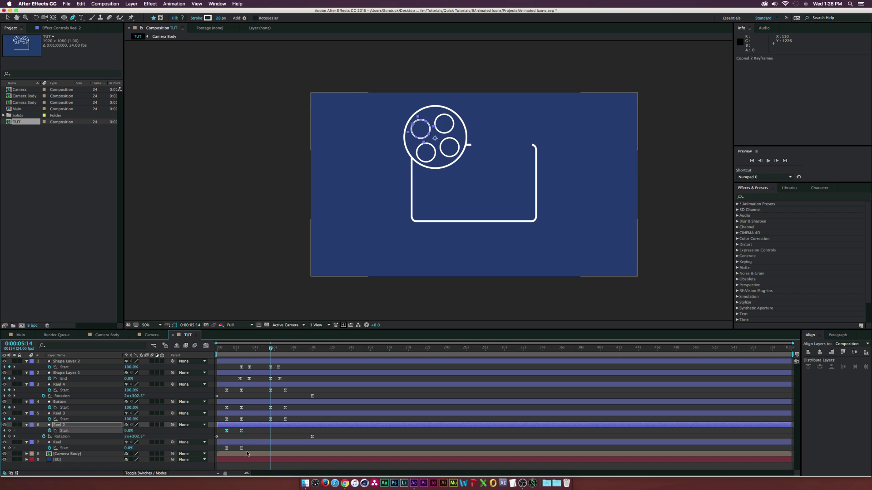
key(ctrl+v)
click(249, 443)
key(ctrl+v)
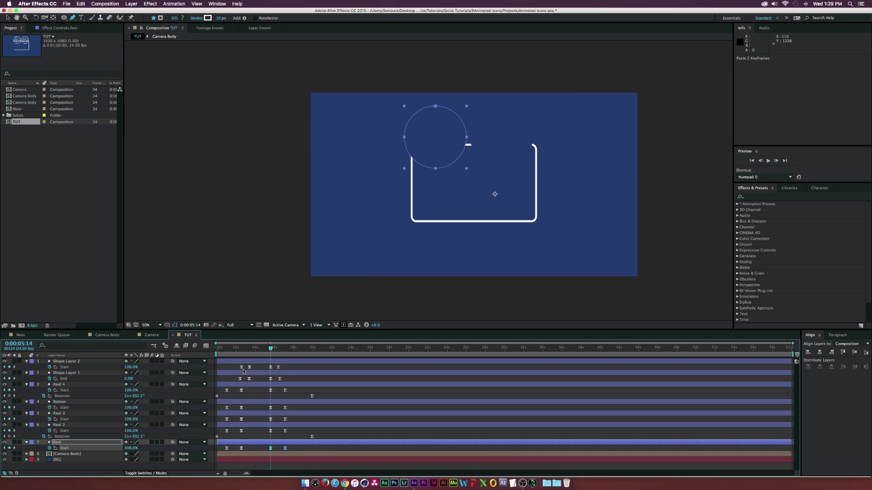
Stagger the shape layers' trim keyframes by a few frames and time-reverse the second set of keyframes on all seven layers.
drag(233, 371, 287, 390)
click(283, 379)
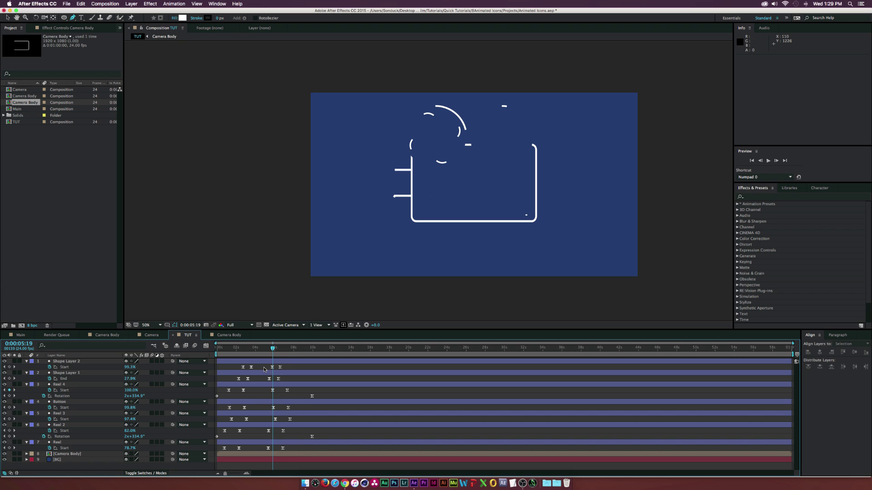
drag(263, 369, 295, 458)
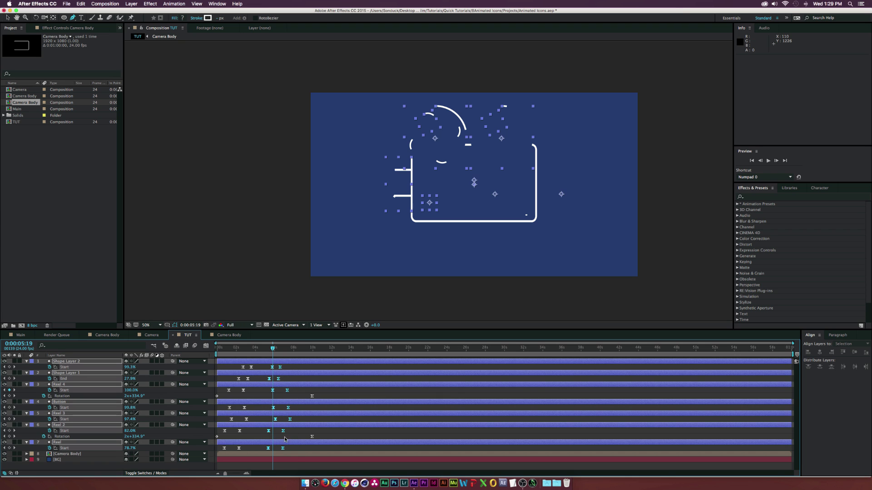
right_click(280, 368)
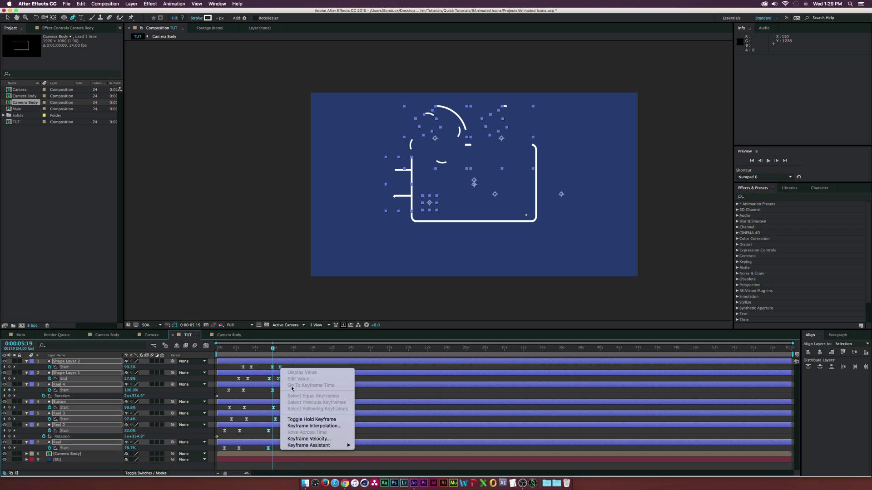
mouse_move(317, 446)
click(385, 471)
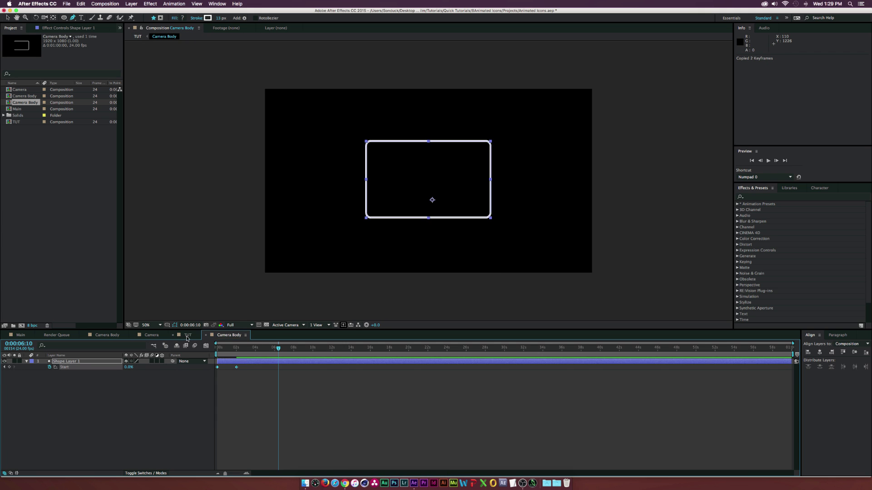
In the Camera Body composition, copy the two Trim Paths Start keyframes and paste them at 0:00:06:10.
click(187, 337)
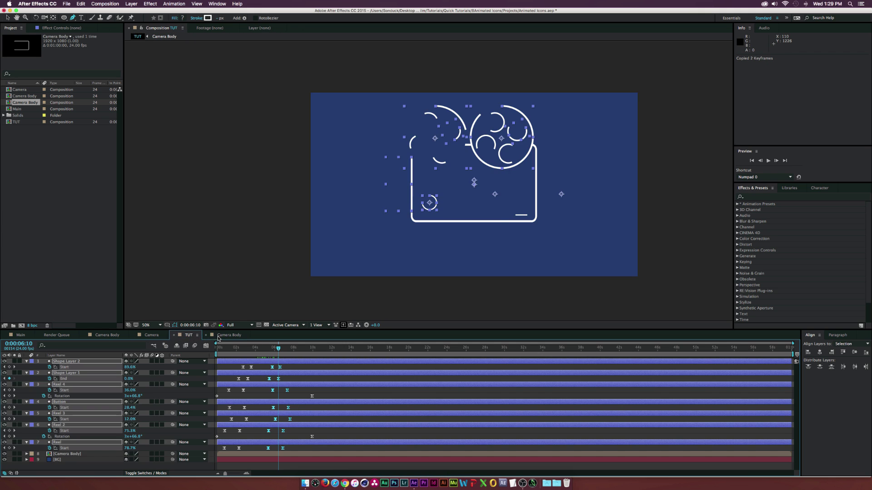
click(233, 337)
drag(247, 374, 199, 364)
key(super+v)
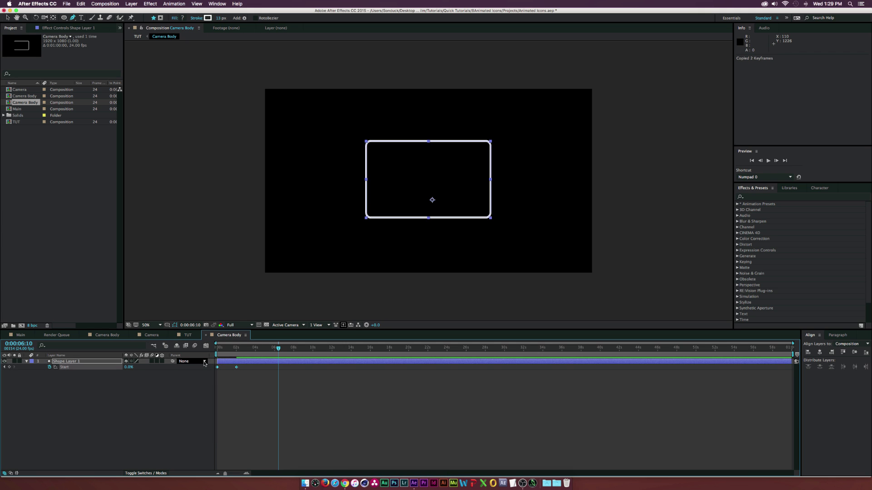
Time-reverse the camera body's pasted Start keyframes and apply Easy Ease to all four Start keyframes.
drag(327, 371, 250, 366)
right_click(278, 368)
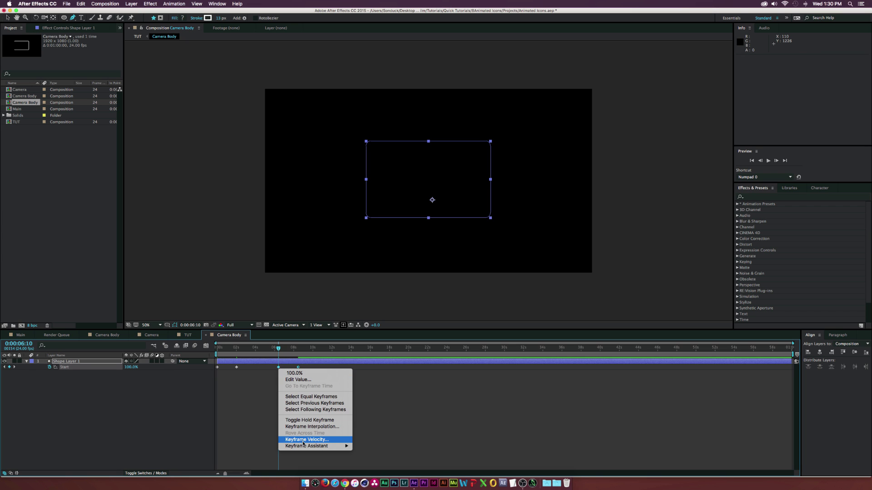
mouse_move(317, 446)
click(386, 471)
drag(348, 383, 100, 347)
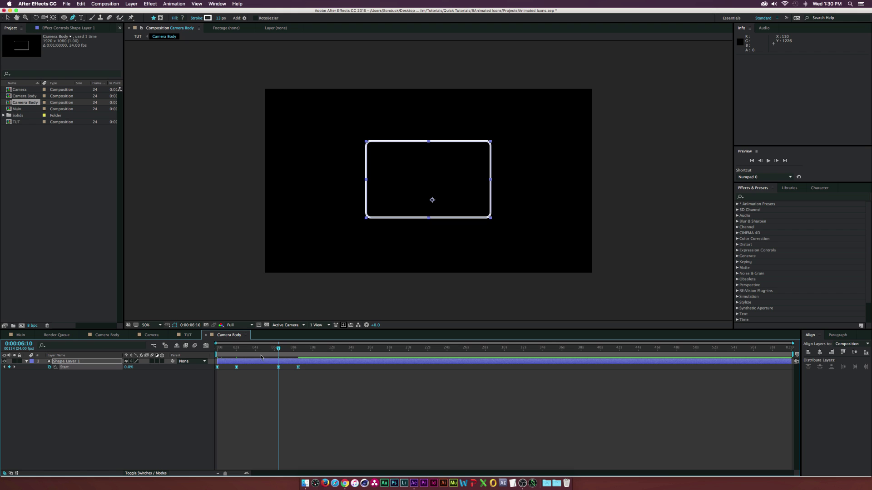
Preview the camera body's animation, and switch to the Finder to play the rendered Result.mov.
click(247, 353)
key(space)
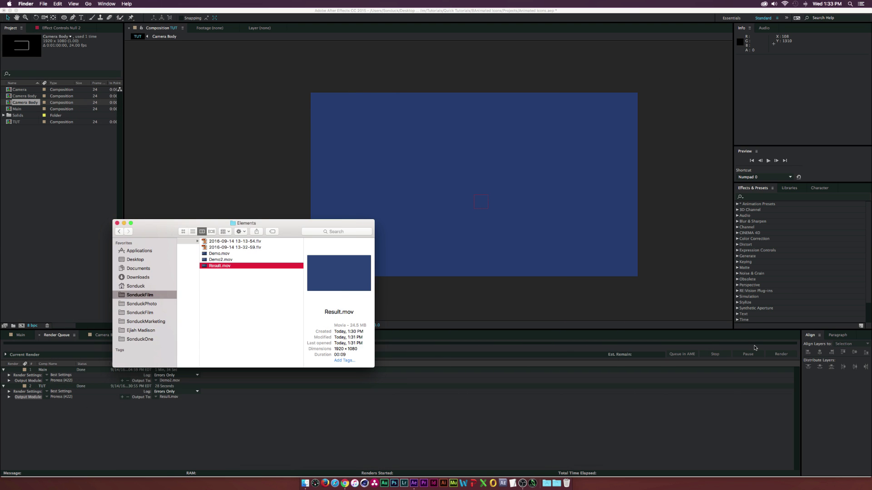
key(space)
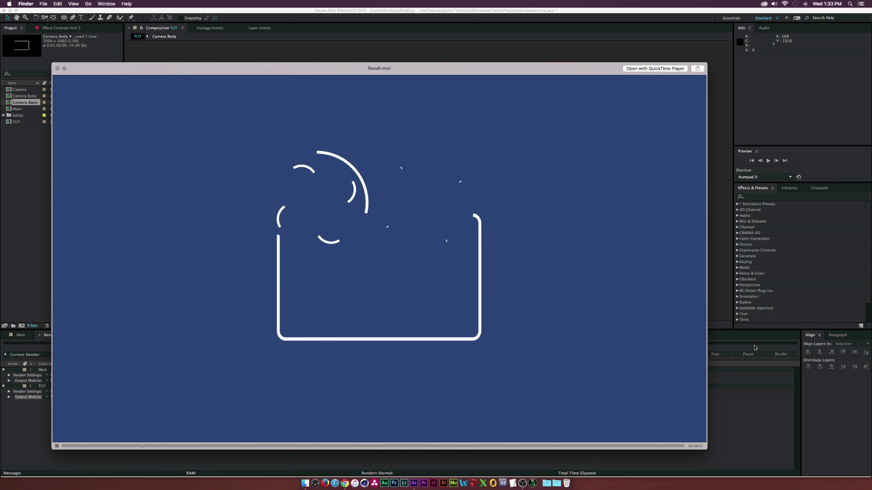